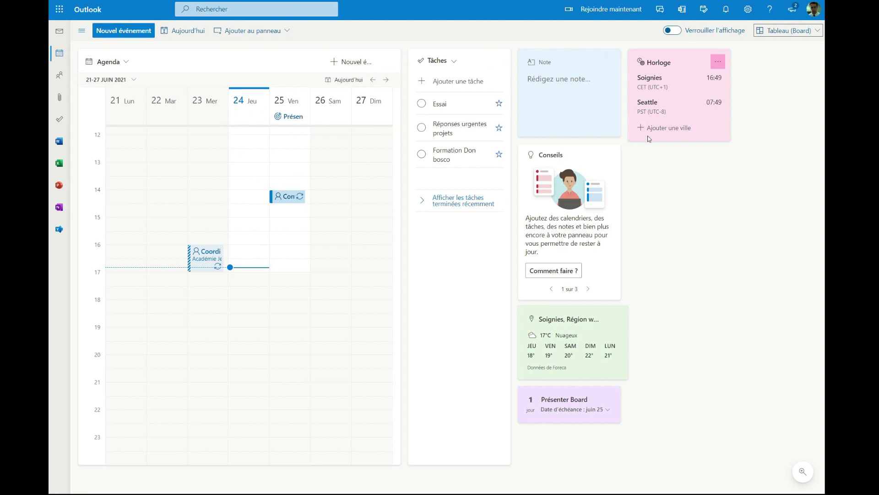
Preview the board at 75% and 125% zoom, return it to 100%, and pan slightly to check the overview map
click(803, 471)
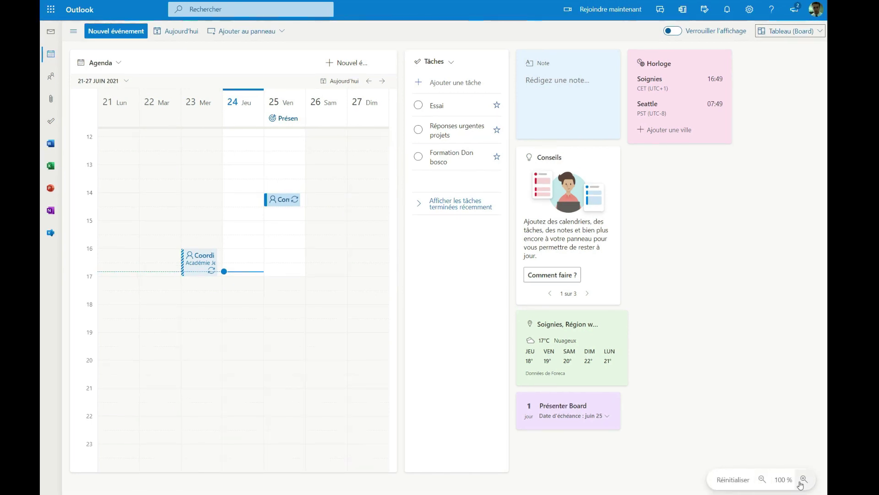
click(762, 480)
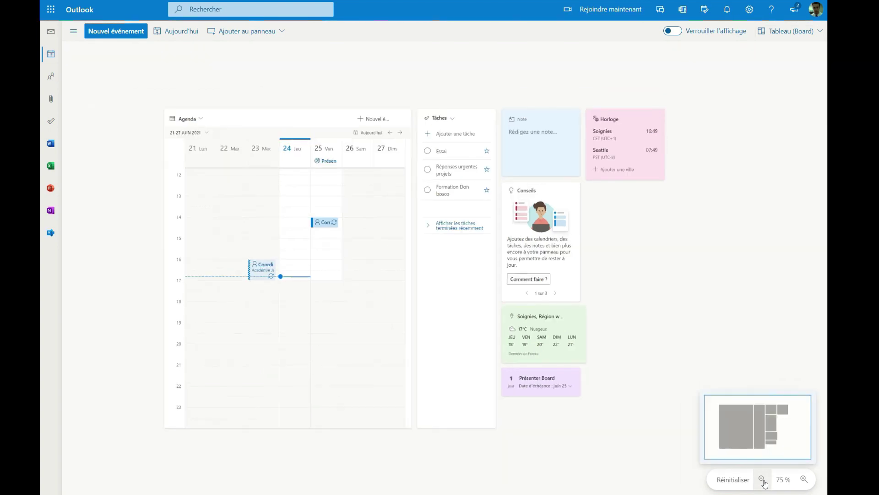
click(763, 479)
click(805, 480)
click(804, 479)
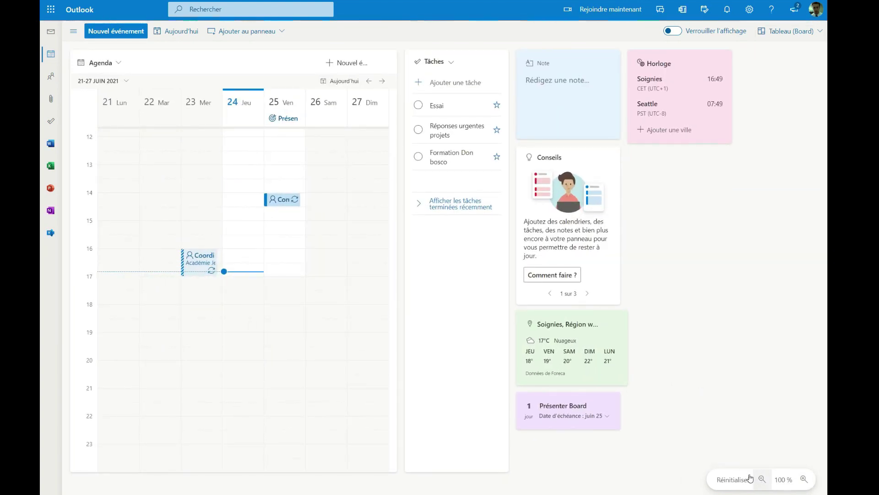
click(804, 481)
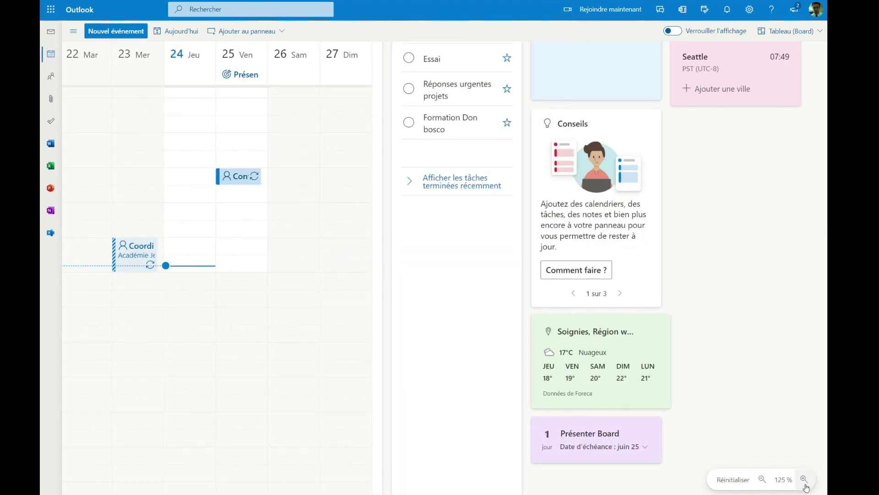
click(762, 479)
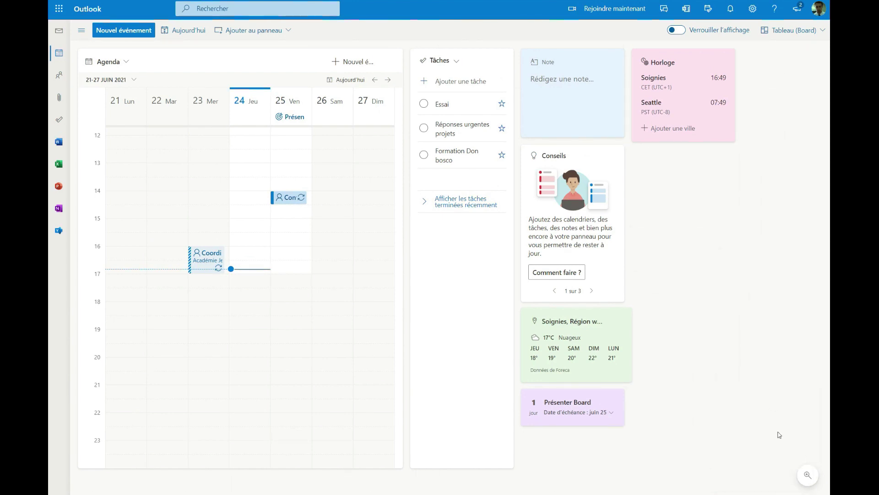
scroll(785, 375, up, 1)
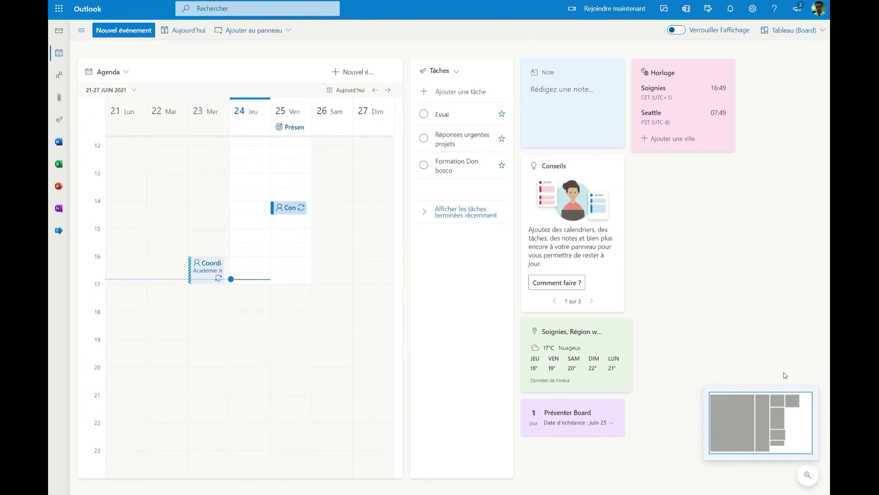
scroll(782, 373, down, 1)
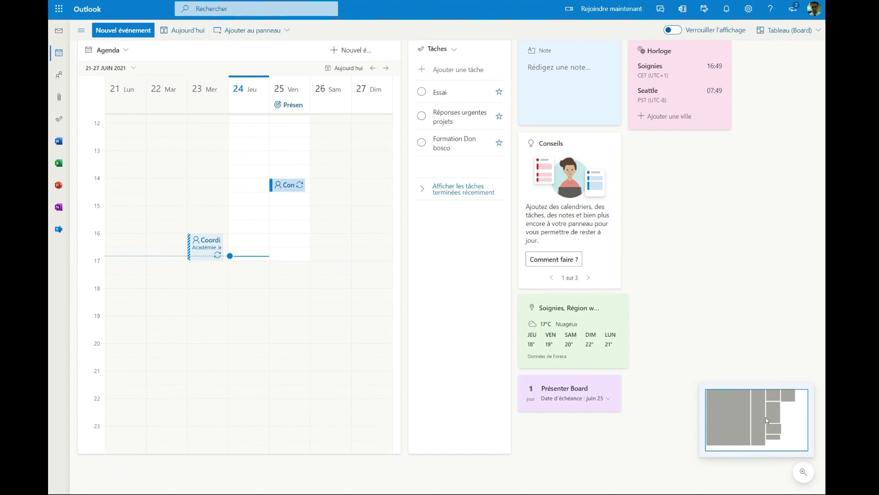
Select the Agenda, Tâches, Note, Horloge and Conseils widgets one after another to view the commands each offers
click(166, 61)
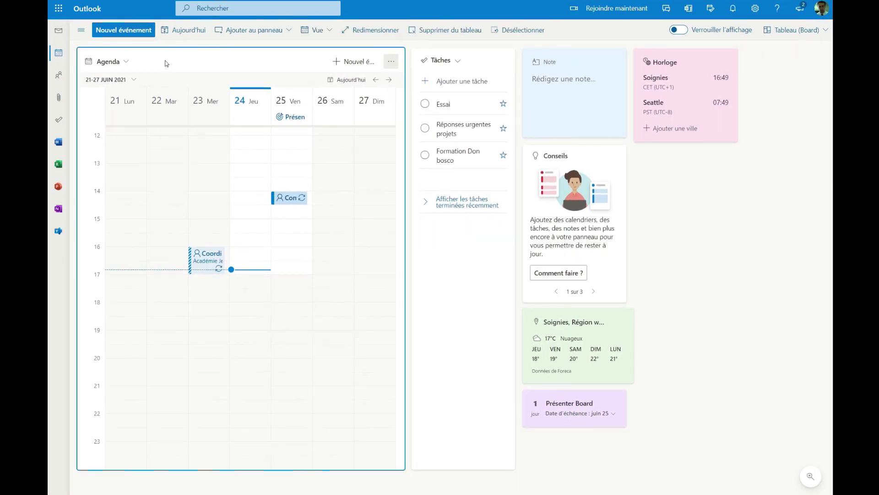
click(472, 63)
click(610, 64)
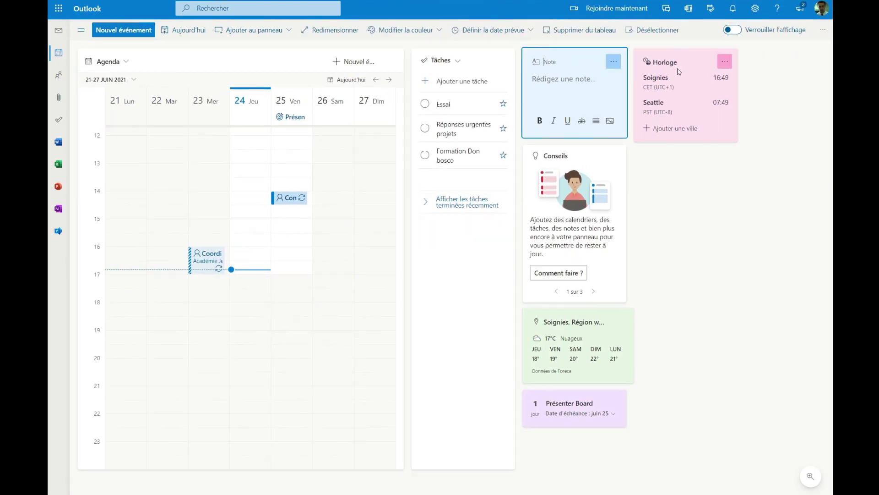
click(692, 65)
click(594, 158)
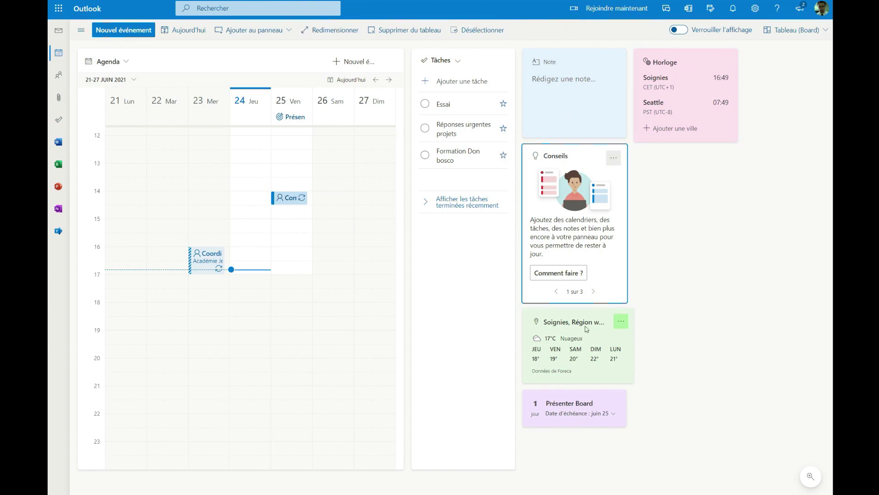
Select the Agenda widget and look through its list of available calendars without changing the selection
click(265, 64)
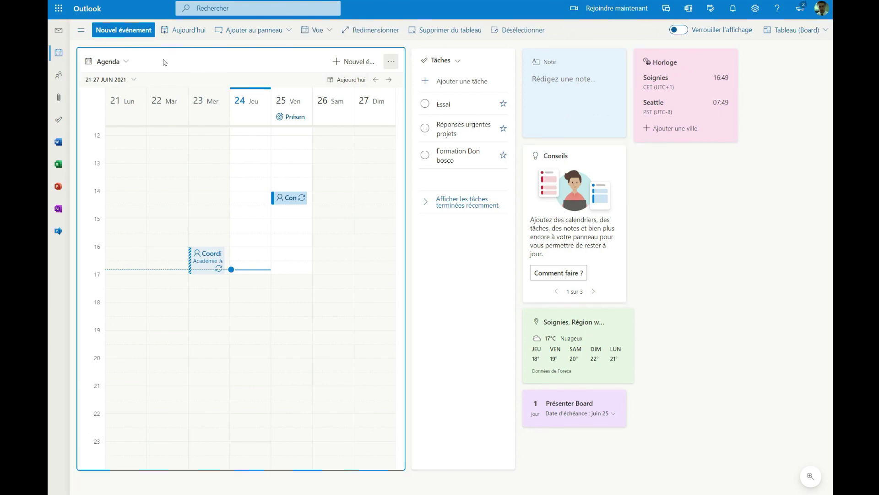
click(126, 62)
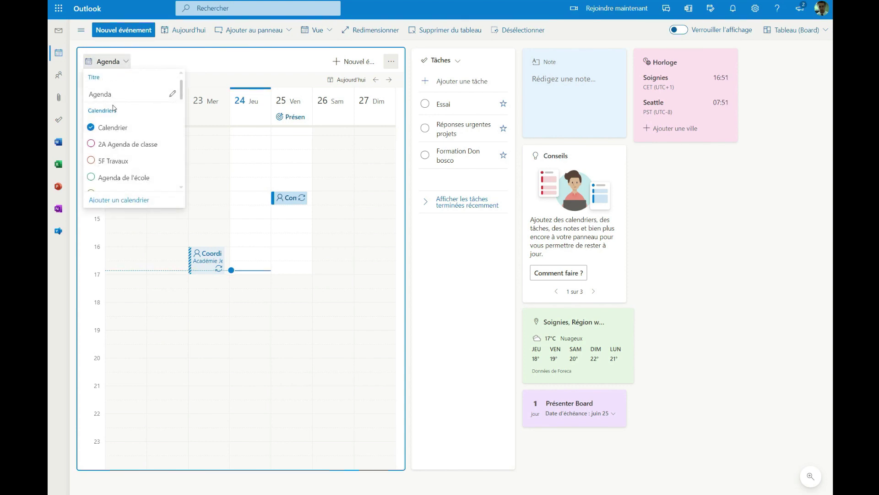
scroll(116, 168, down, 5)
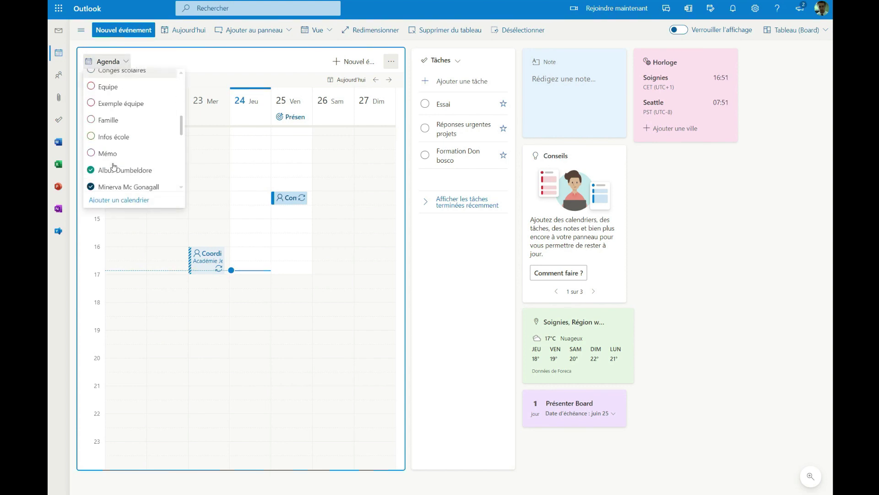
scroll(114, 166, down, 3)
scroll(113, 166, up, 10)
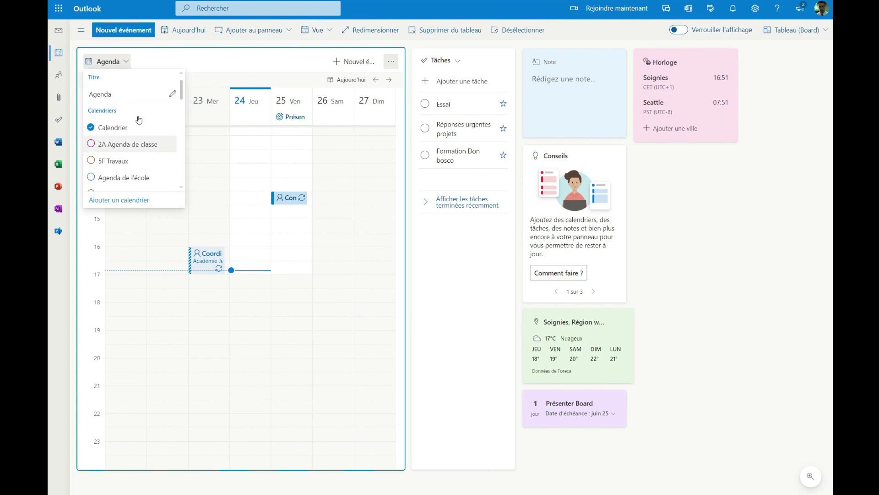
click(198, 63)
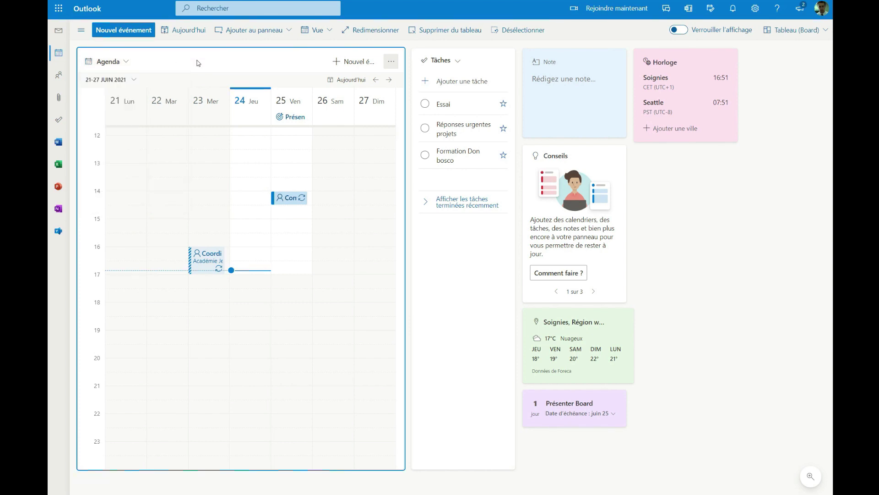
View the Agenda widget's additional options for view, resizing and removal, and close them without choosing any
click(388, 61)
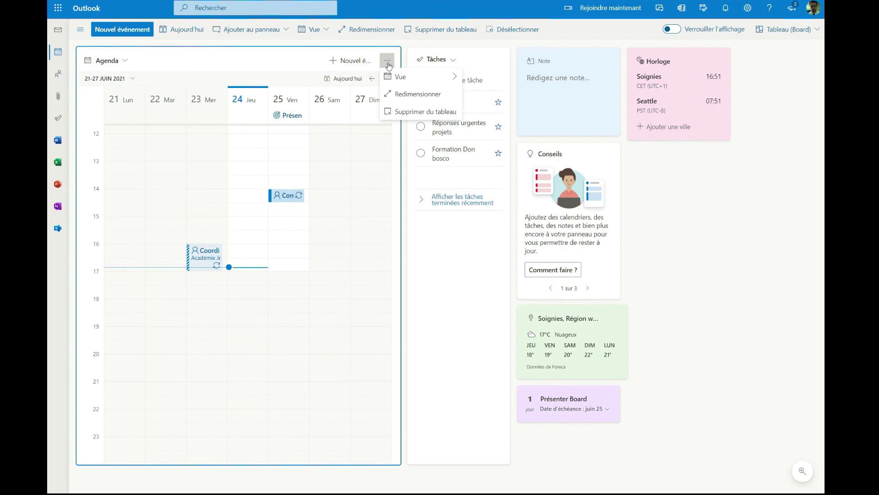
mouse_move(419, 78)
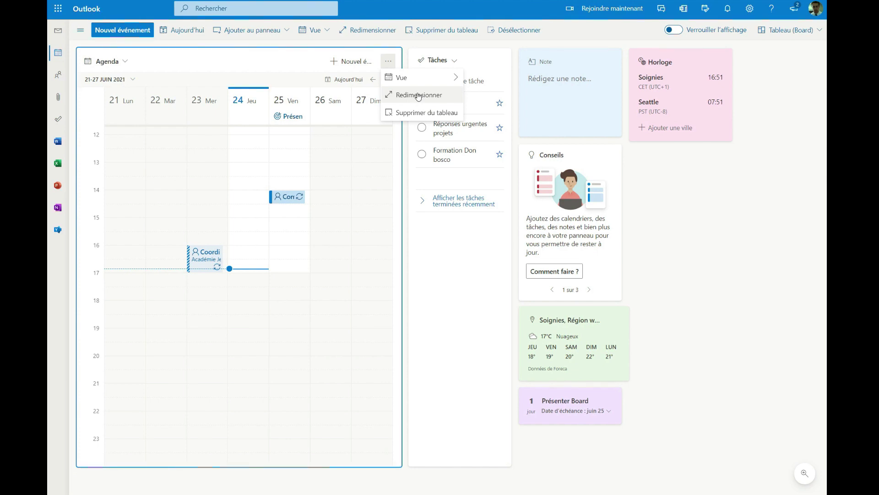
click(302, 58)
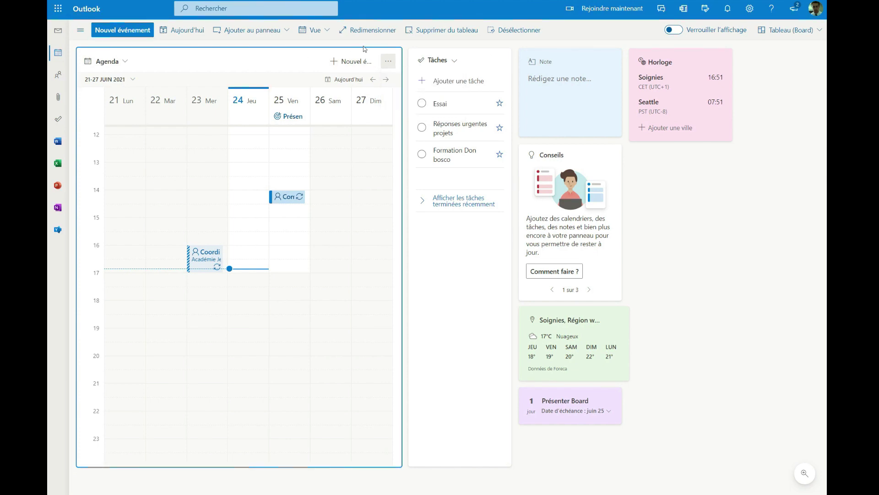
Reduce the Agenda widget's height slightly, show its early-morning hours, and try shifting it left before returning it to its place
drag(401, 48, 401, 98)
drag(326, 99, 240, 61)
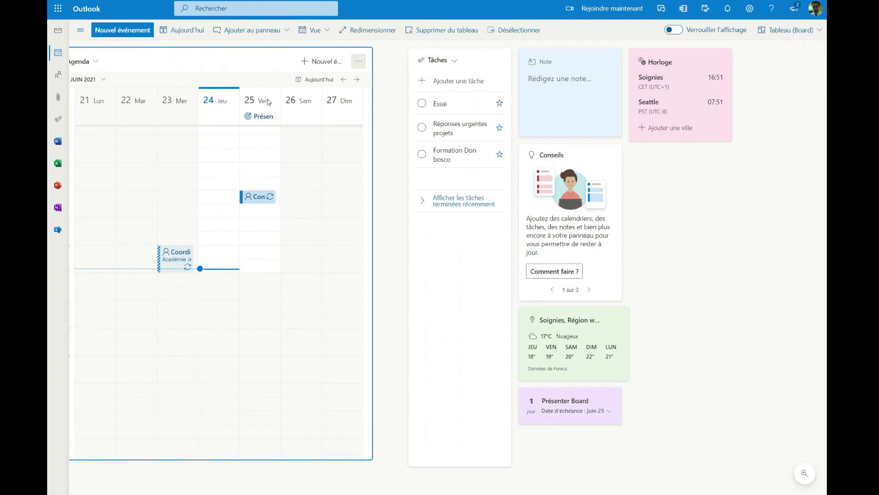
scroll(263, 446, up, 5)
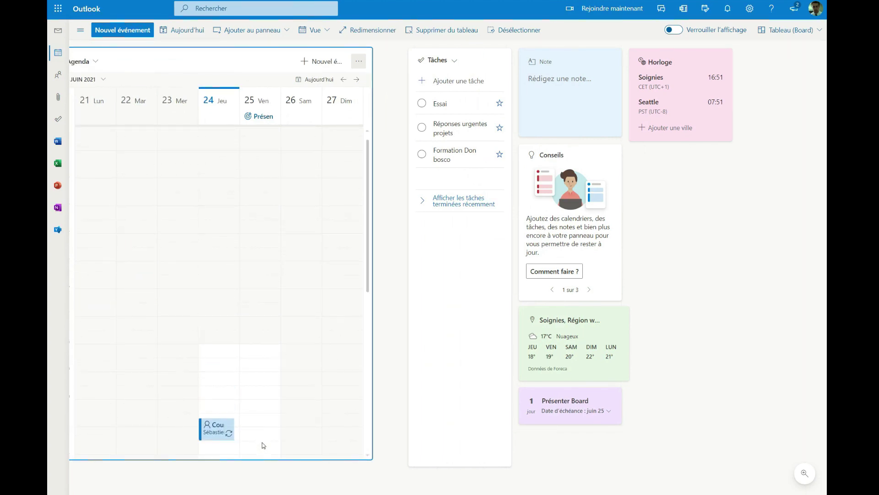
drag(242, 54, 271, 57)
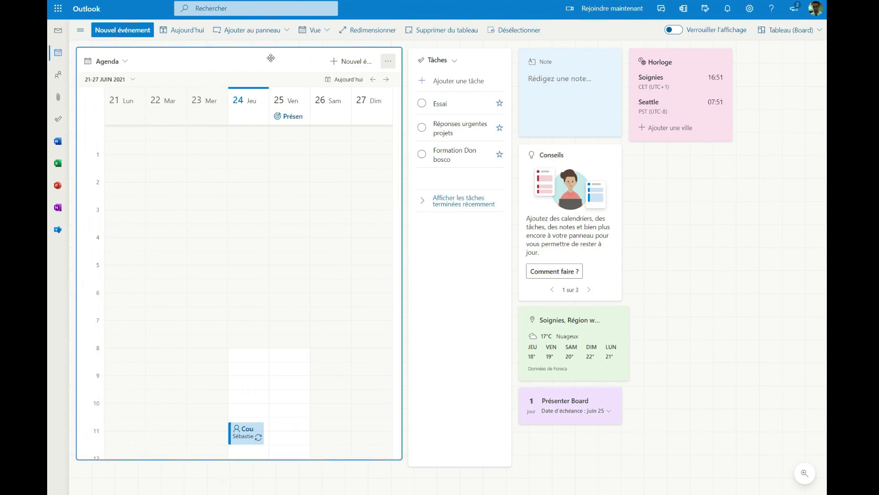
Move the Agenda widget left on the zoomed-out board and place the Tâches widget closer to it
click(805, 472)
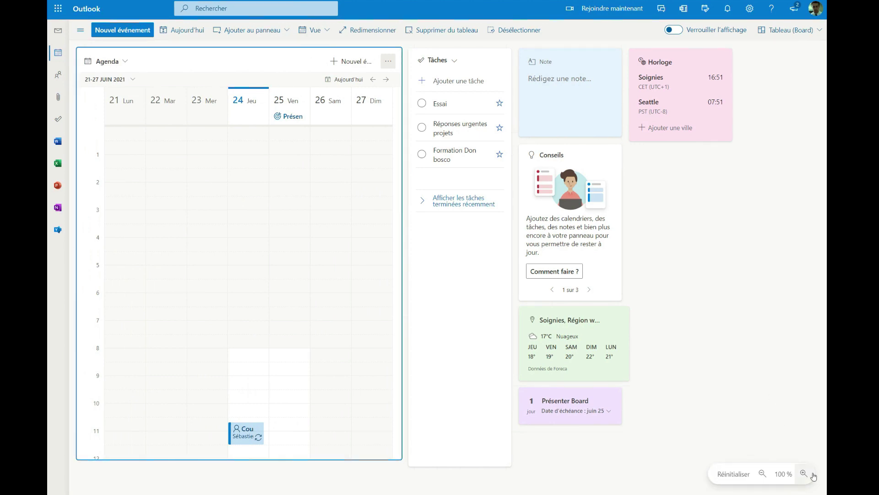
click(763, 475)
drag(591, 247, 626, 243)
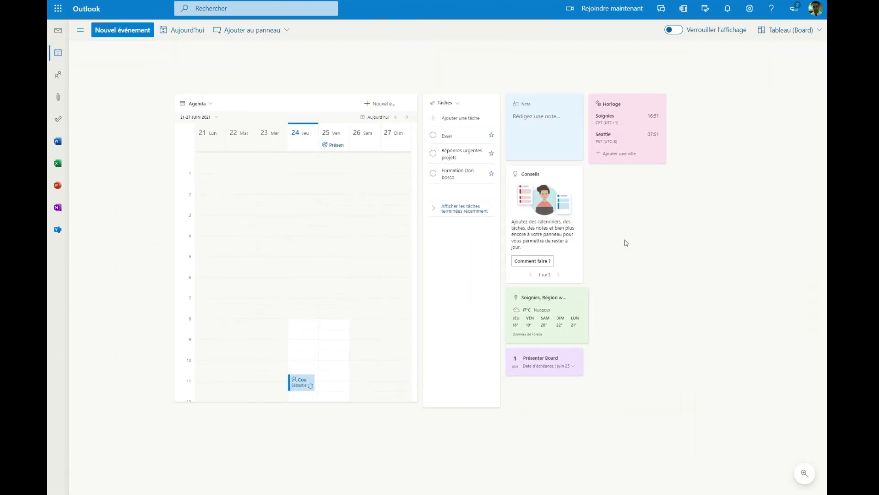
drag(289, 97, 233, 97)
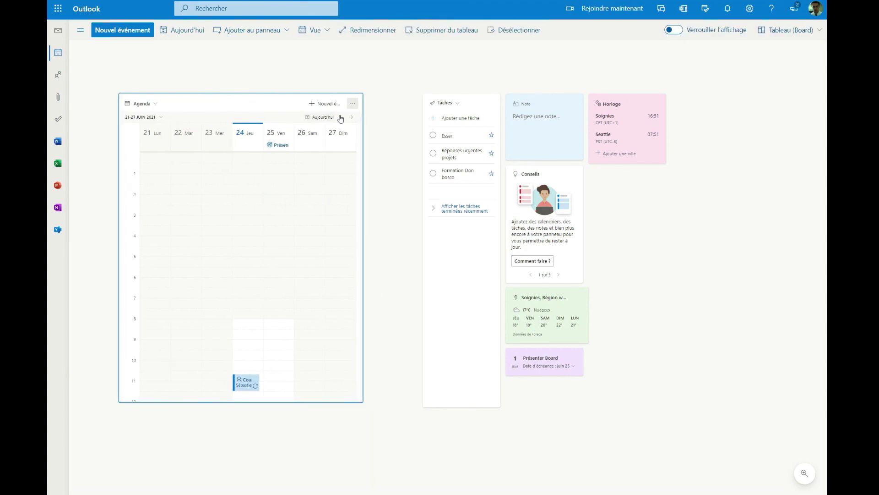
mouse_move(722, 204)
mouse_down()
mouse_move(283, 213)
mouse_move(747, 214)
mouse_move(791, 171)
mouse_move(728, 197)
mouse_up()
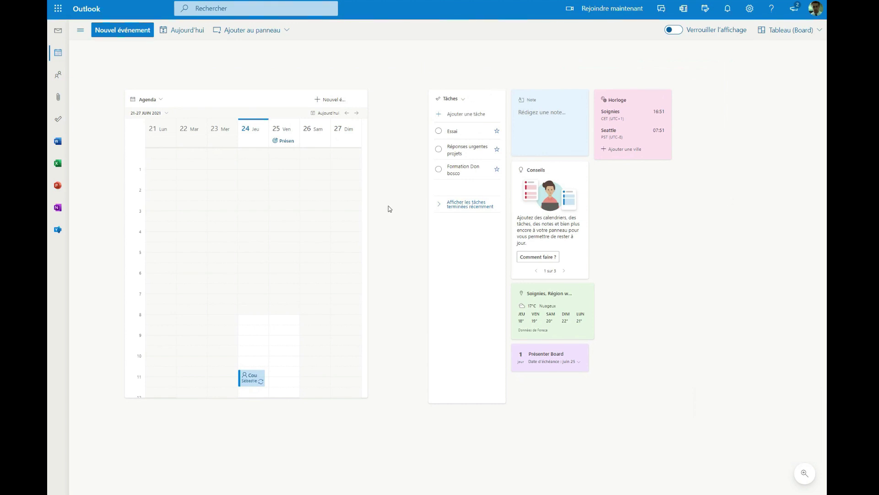
click(478, 98)
drag(478, 97, 442, 98)
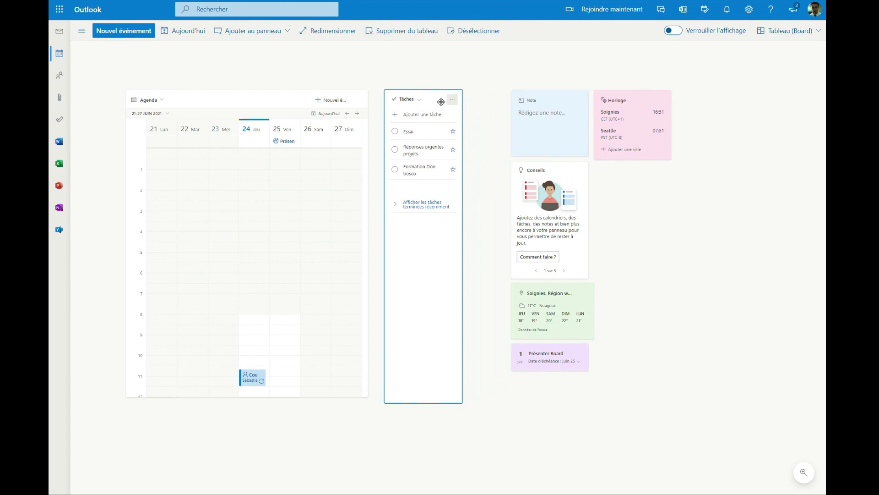
Check the Tâches widget's list choices and options, and widen the widget so each task title fits on one line
click(412, 103)
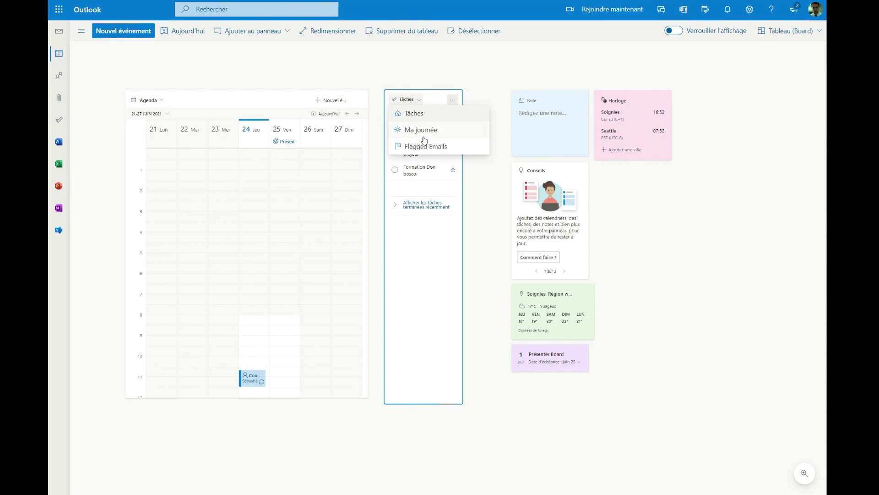
click(435, 100)
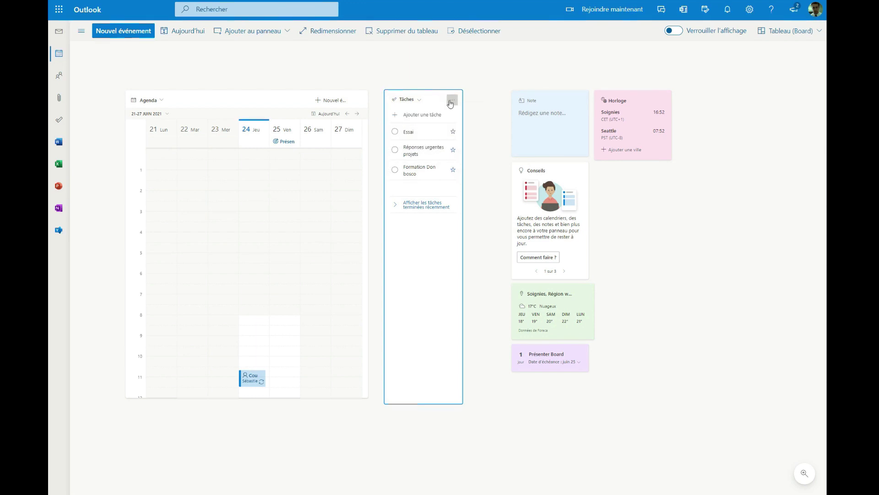
click(452, 100)
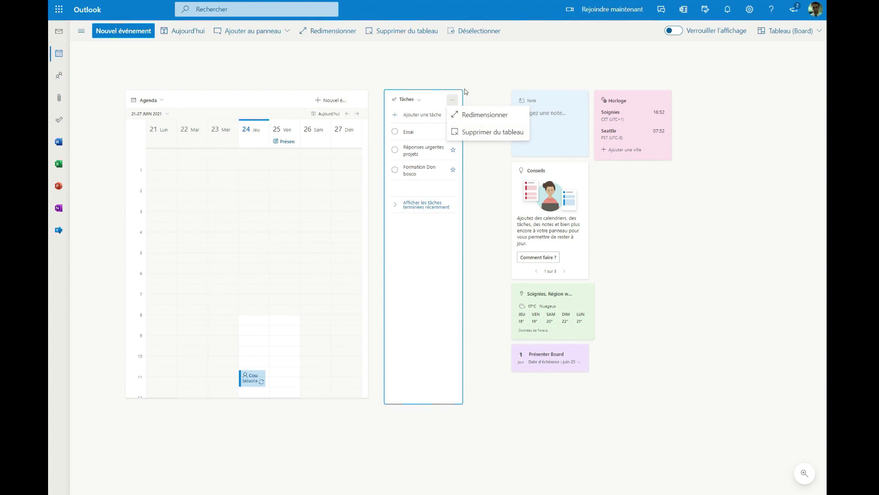
drag(465, 90, 481, 99)
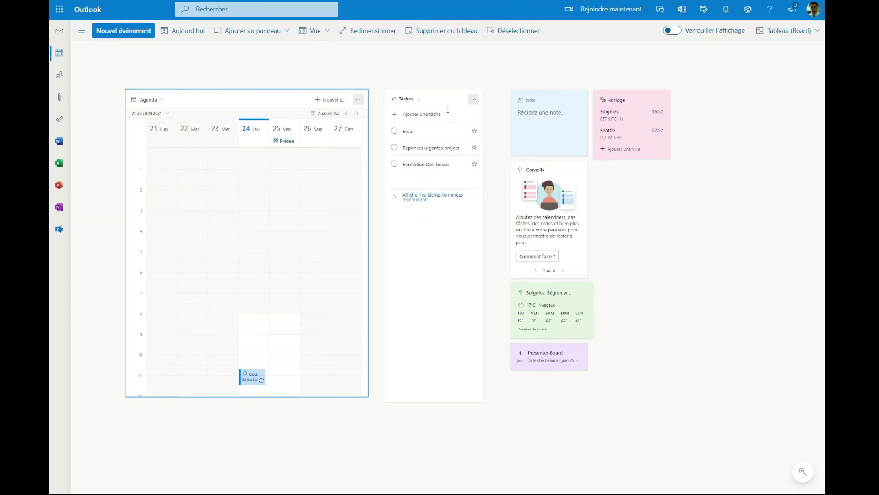
With the Agenda widget selected, examine the items that can be added to the board and the calendar view choices, and deselect it
click(255, 94)
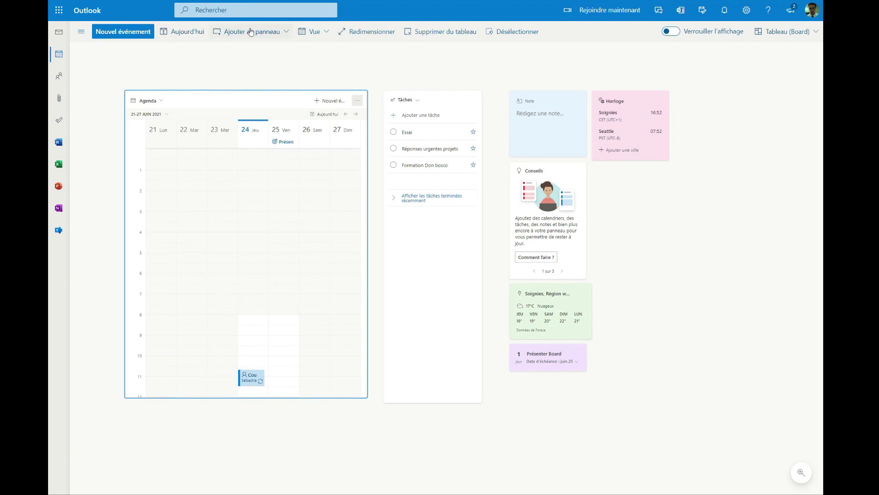
click(278, 33)
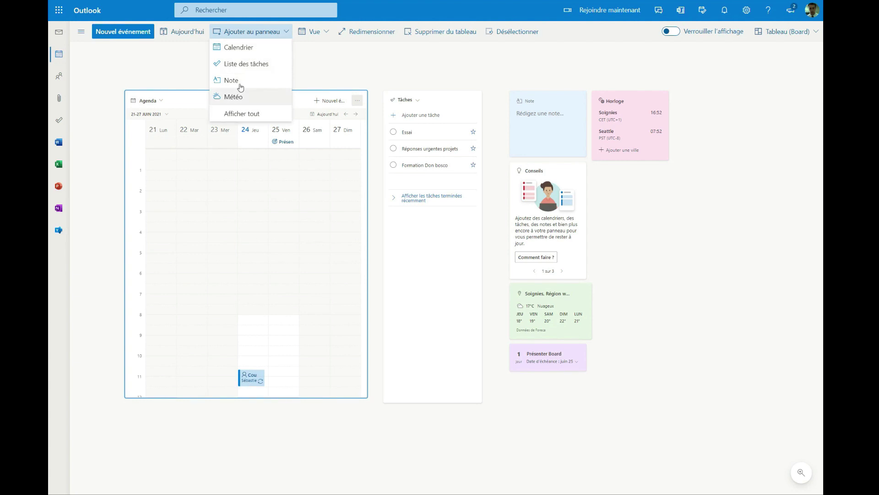
click(323, 32)
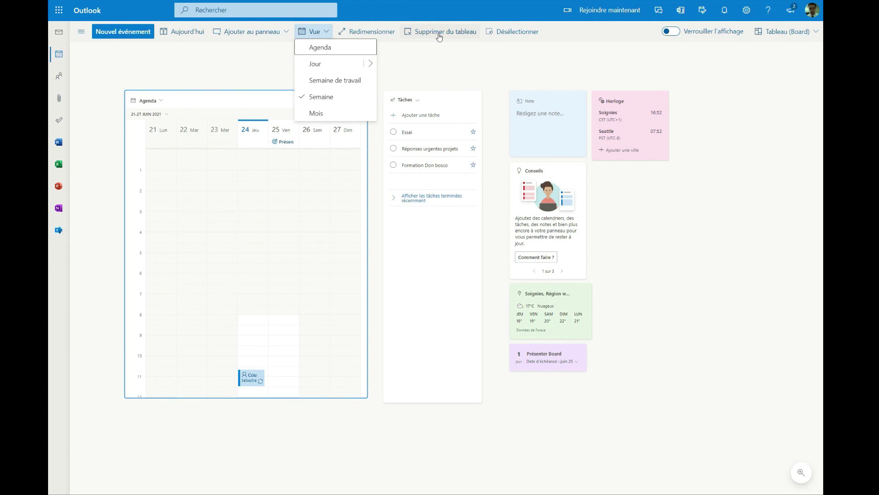
click(490, 69)
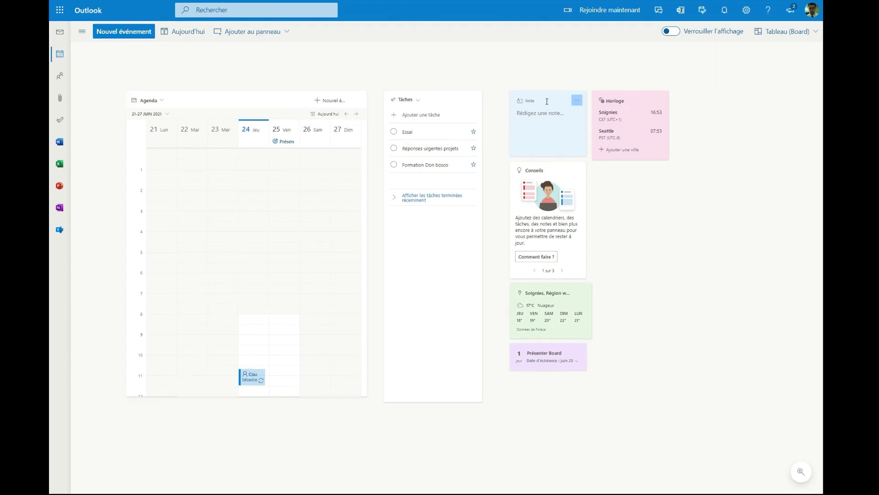
Examine the Note and Horloge widgets and the options available for the clock
click(549, 99)
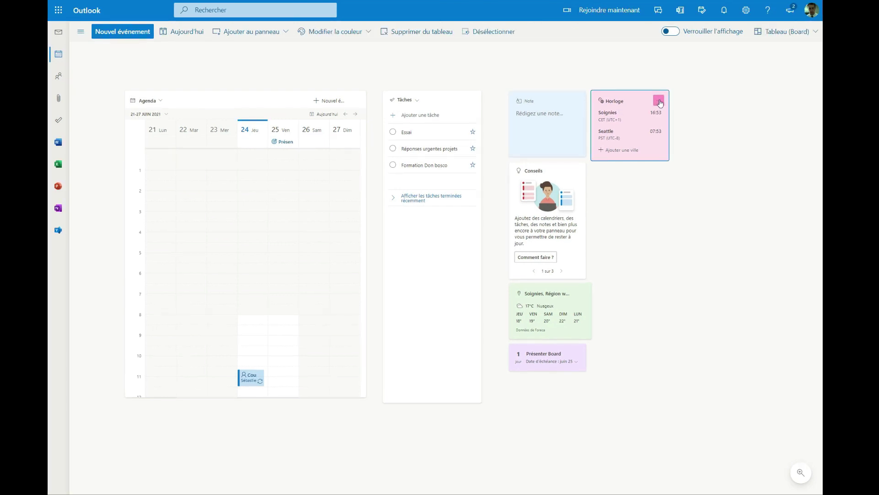
click(659, 101)
click(635, 95)
Browse forward and back through the three tips in the Conseils widget, ending on the first one
click(553, 172)
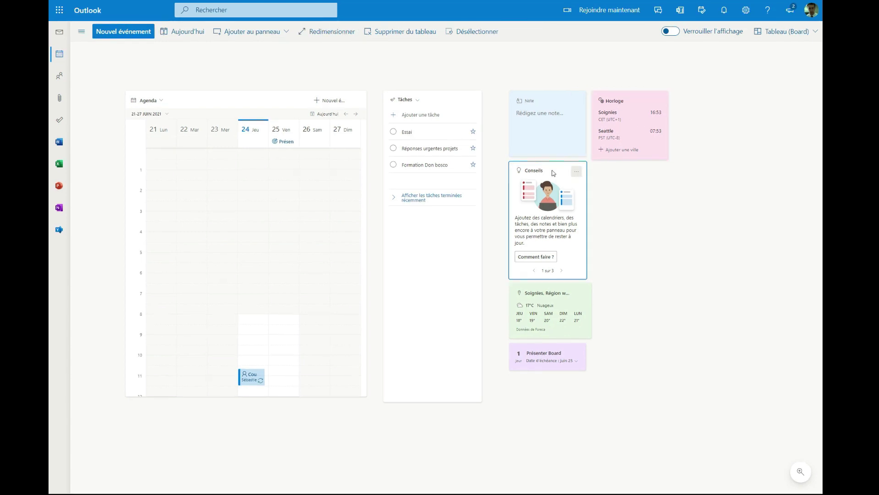
click(562, 271)
click(562, 271)
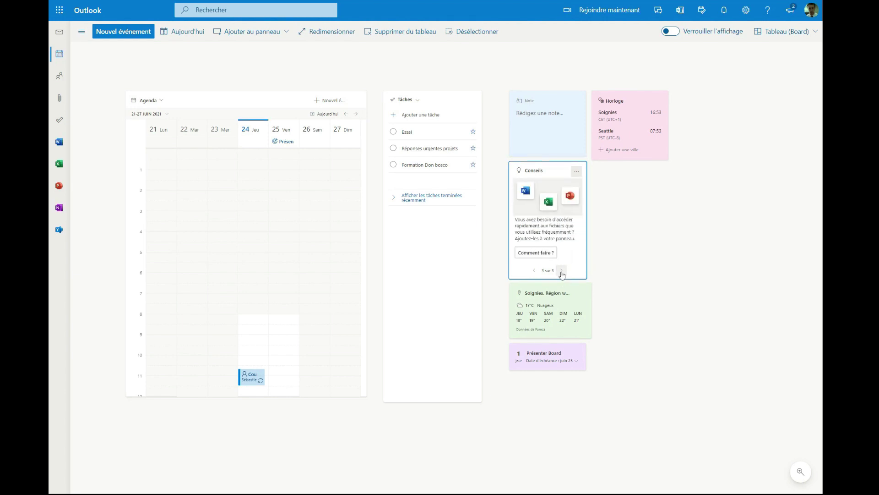
click(534, 271)
click(535, 270)
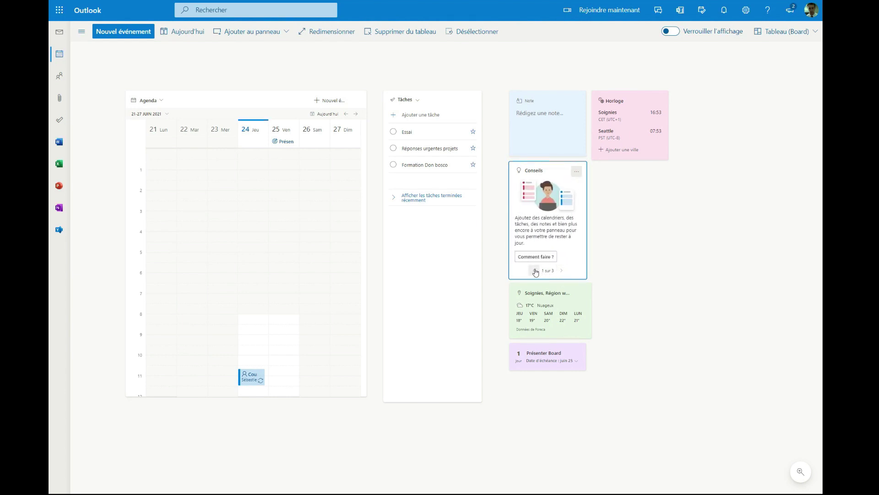
click(563, 271)
click(563, 272)
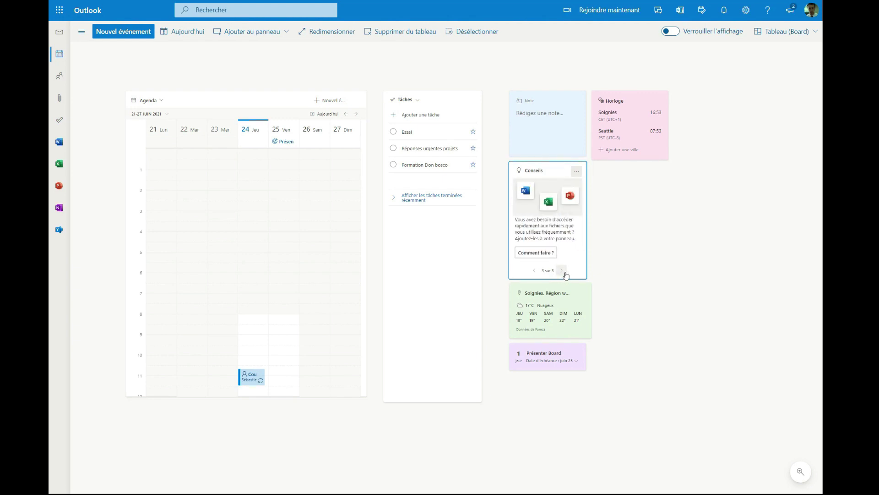
click(534, 271)
click(534, 271)
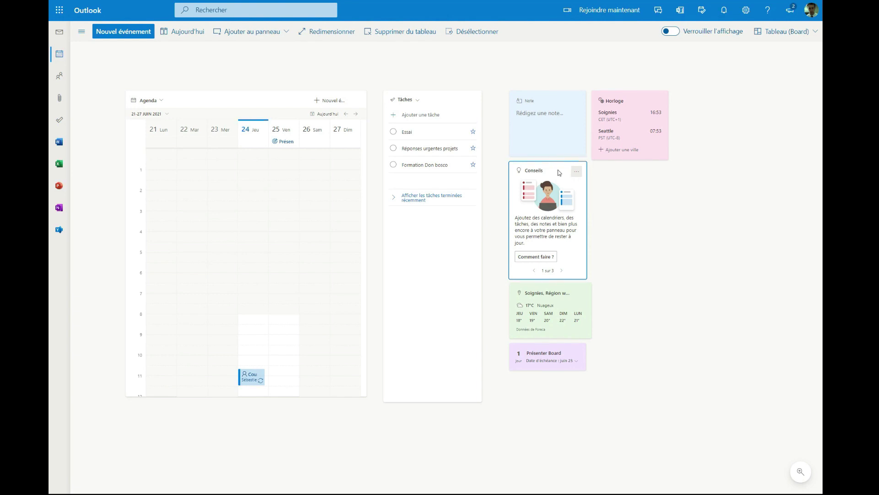
Move the Présenter Board goal to the right and the Soignies weather widget lower, leaving a gap under the Conseils widget
click(562, 291)
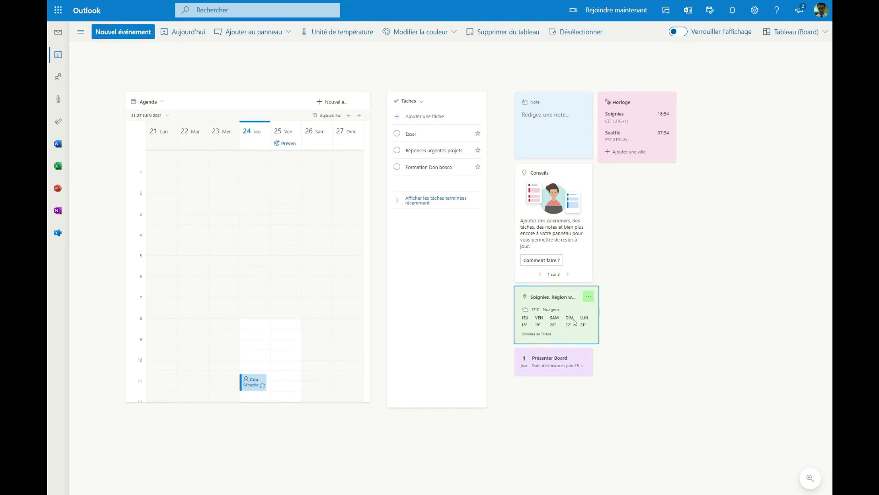
click(538, 355)
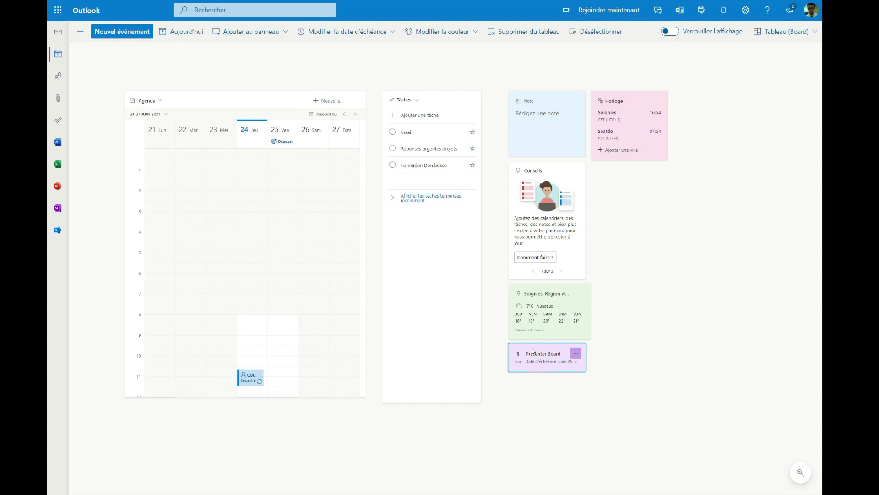
drag(533, 351, 626, 368)
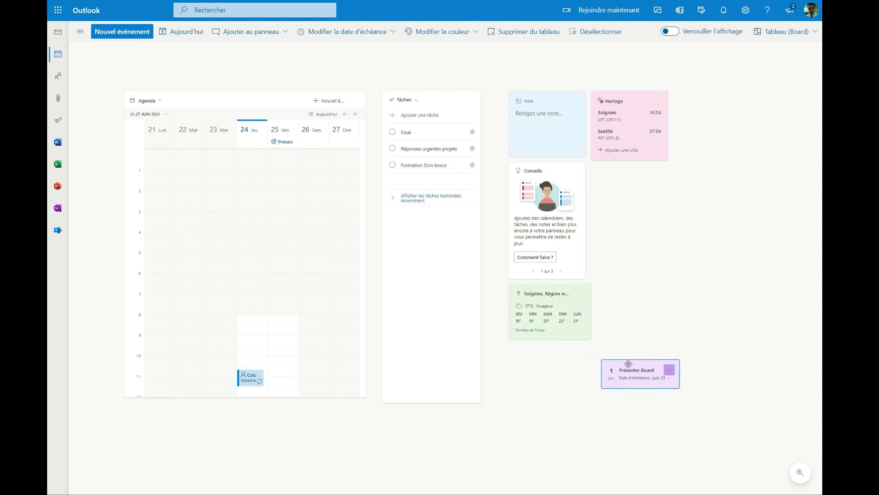
drag(566, 290, 549, 333)
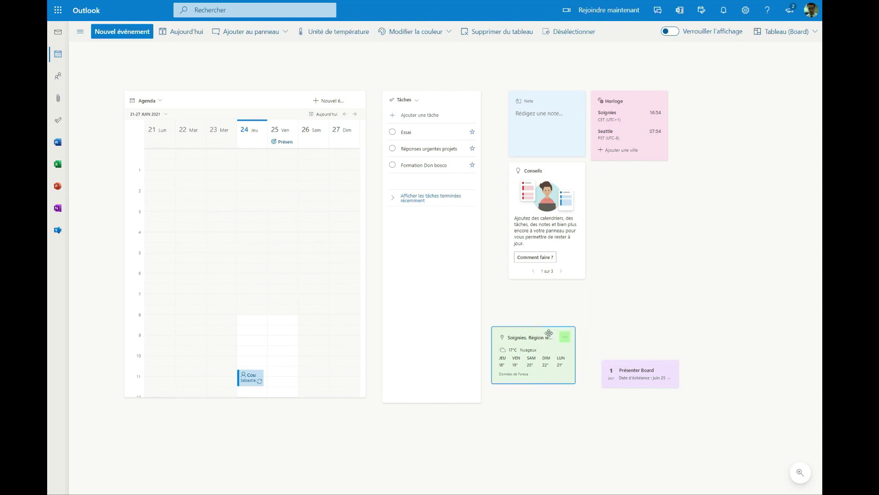
Check the Présenter Board goal and its matching entry on Friday 25 in the Agenda widget
click(637, 365)
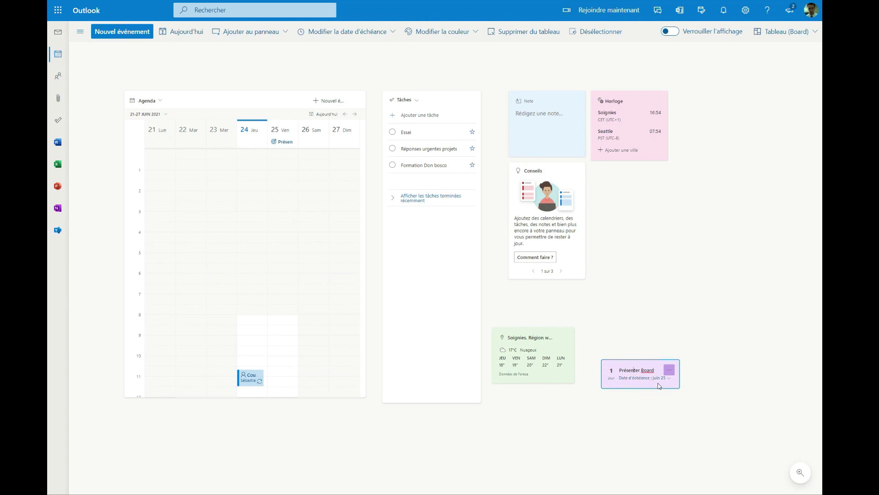
click(283, 142)
click(283, 143)
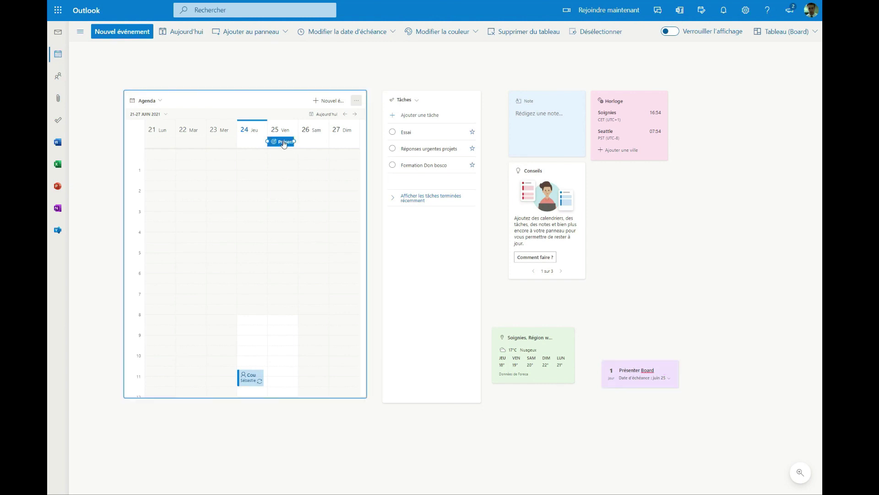
click(295, 143)
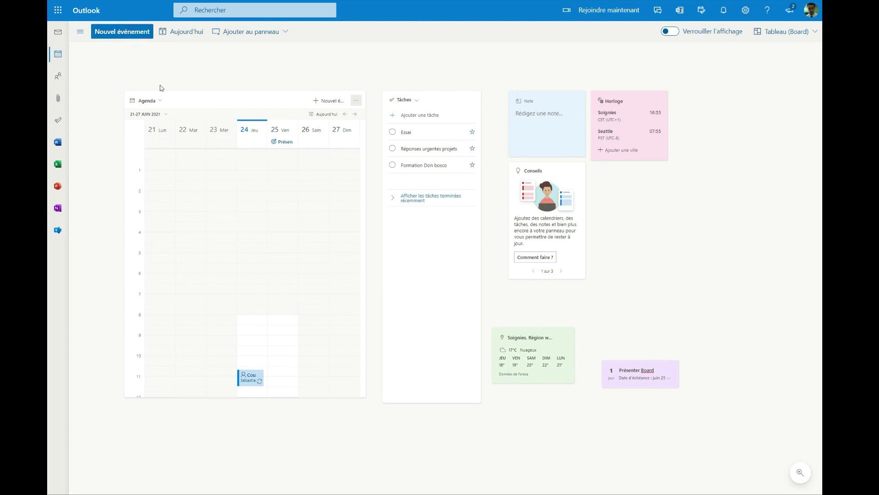
Add a calendar widget showing 5F Travaux to the board and place it to the right of the Horloge widget
click(274, 33)
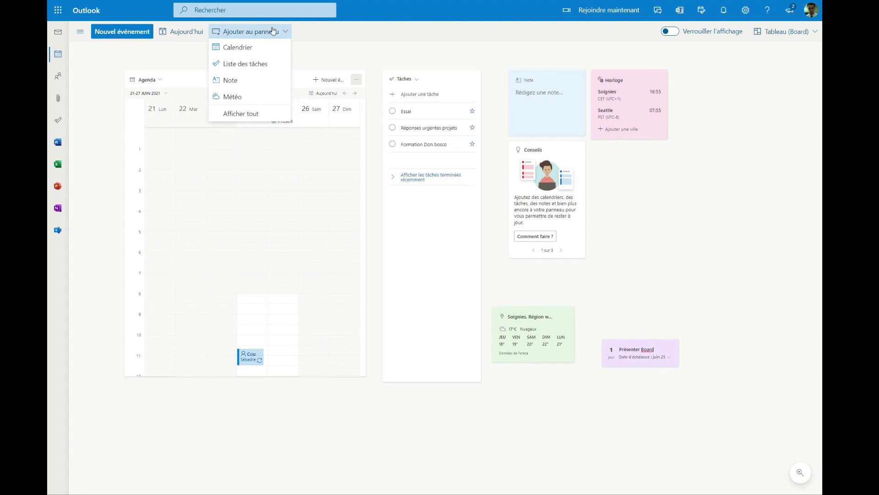
click(238, 47)
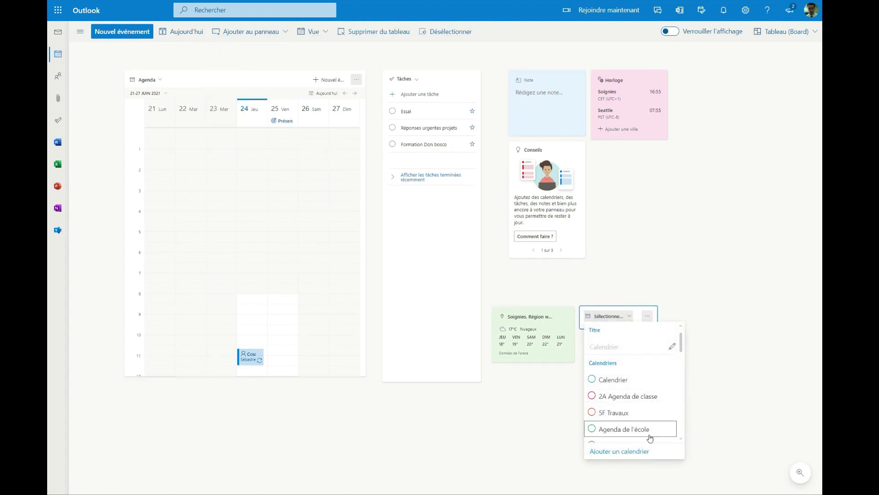
click(630, 412)
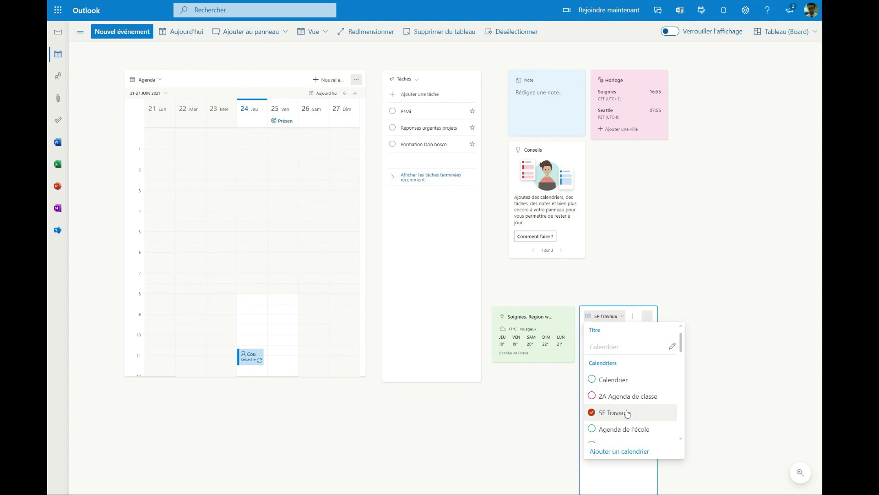
click(756, 368)
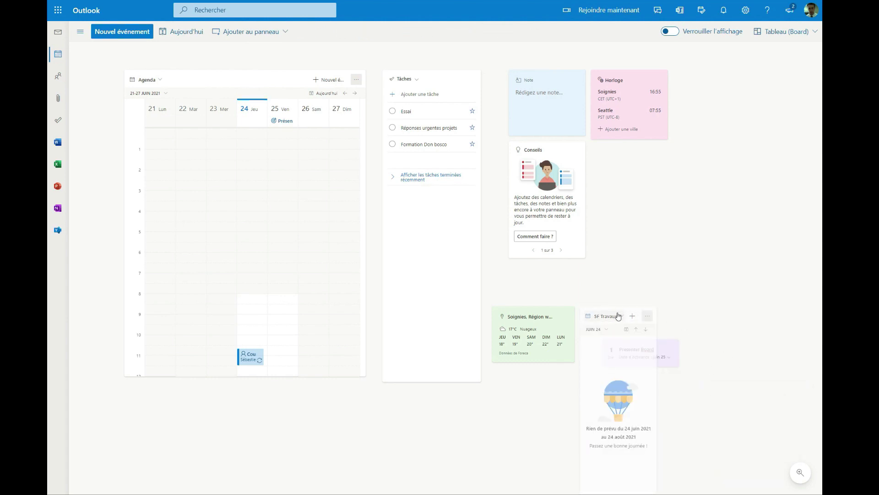
drag(622, 314, 734, 221)
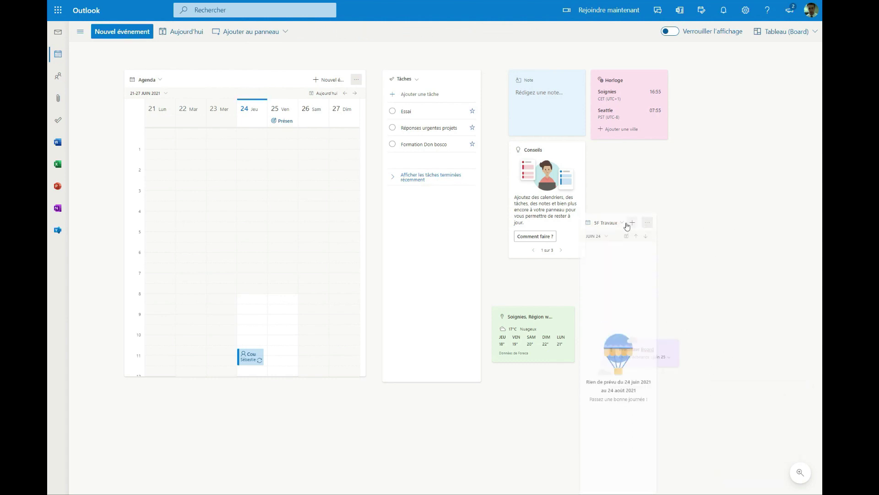
drag(616, 223, 729, 83)
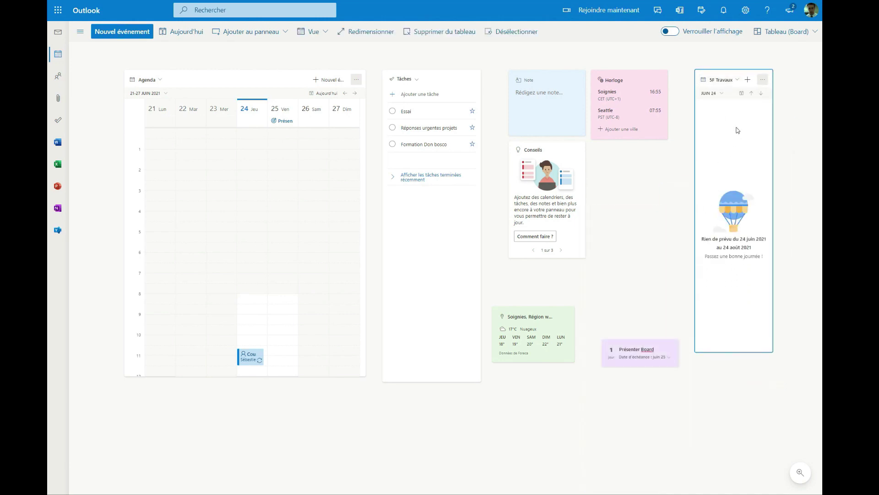
Review the calendar choices and the options of the 5F Travaux widget
click(711, 93)
click(724, 82)
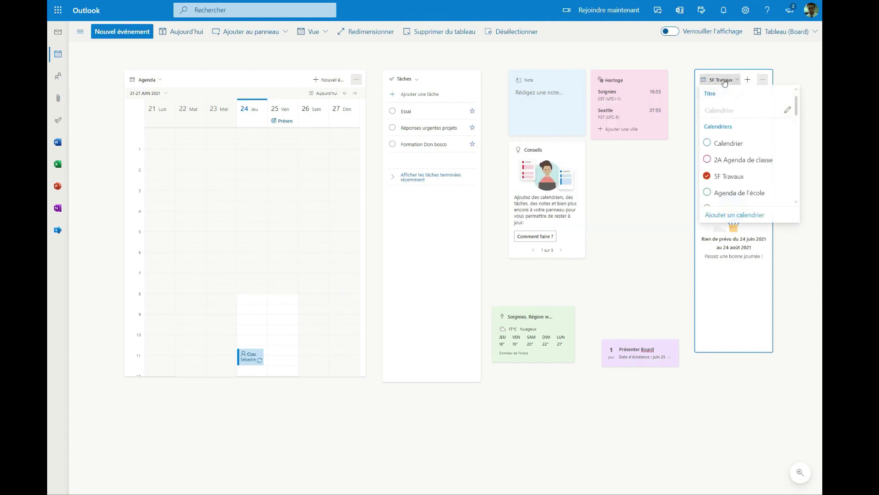
scroll(733, 145, down, 2)
click(739, 270)
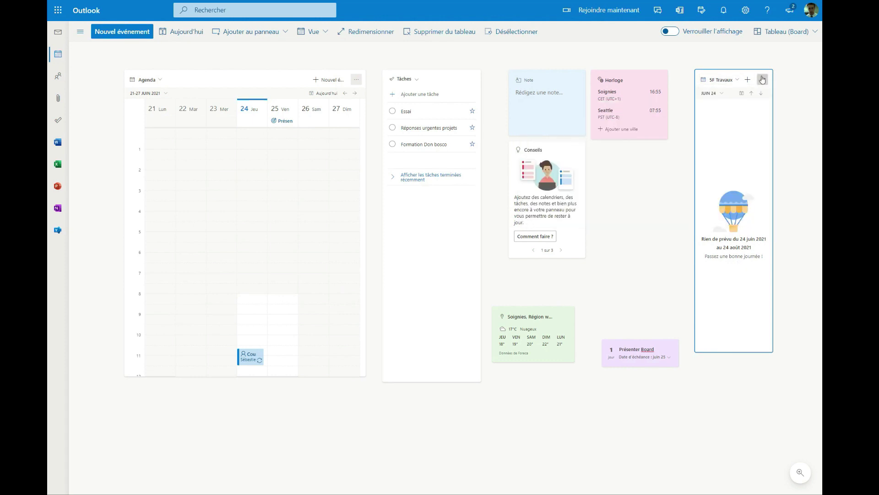
click(762, 80)
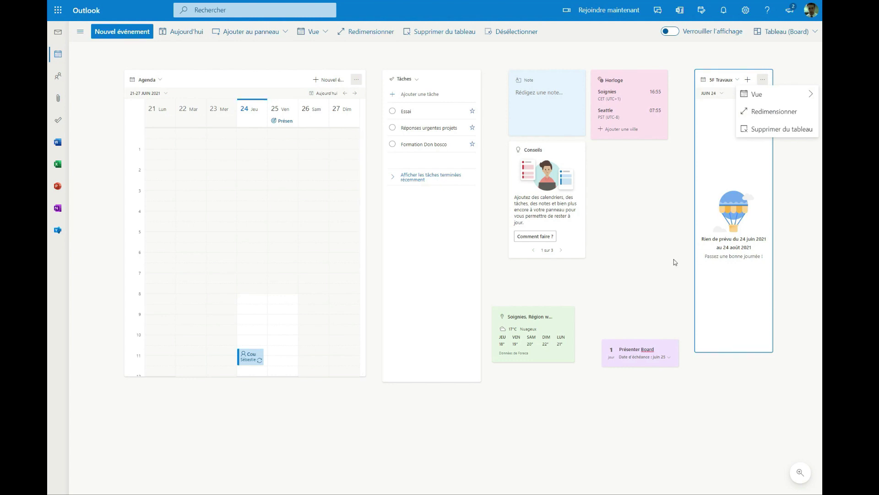
click(268, 33)
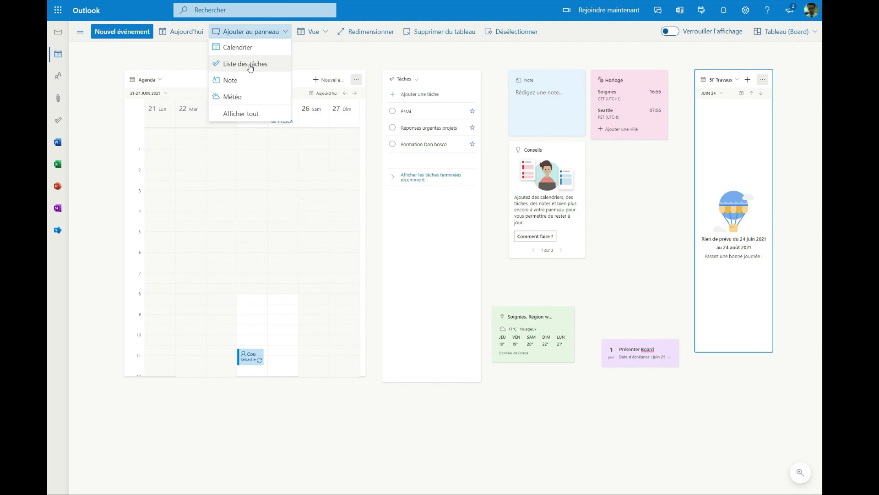
click(233, 113)
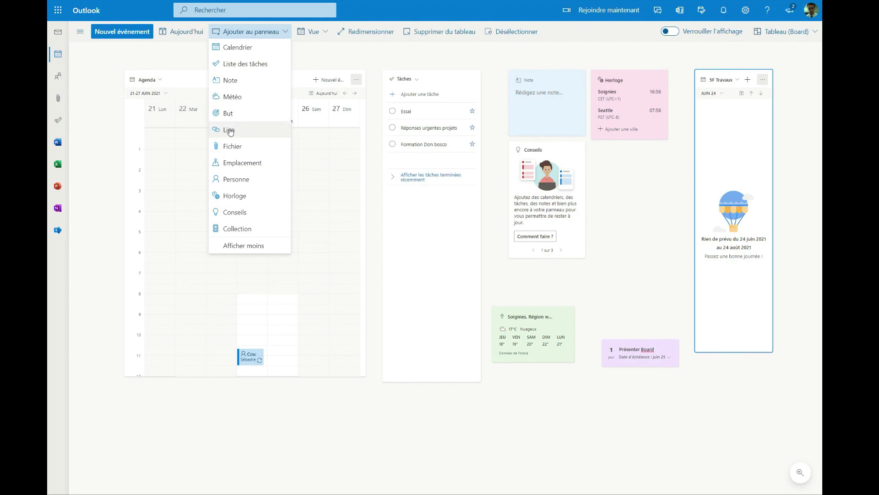
click(229, 130)
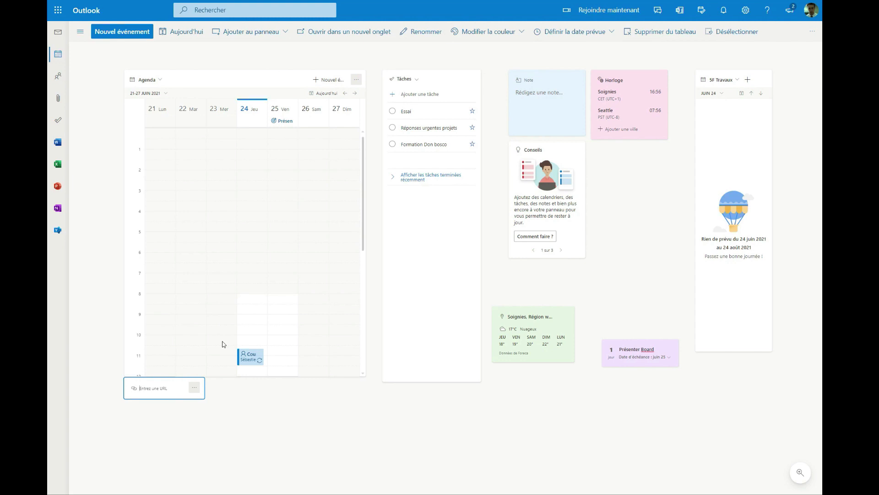
text(https://splc.be)
key(Return)
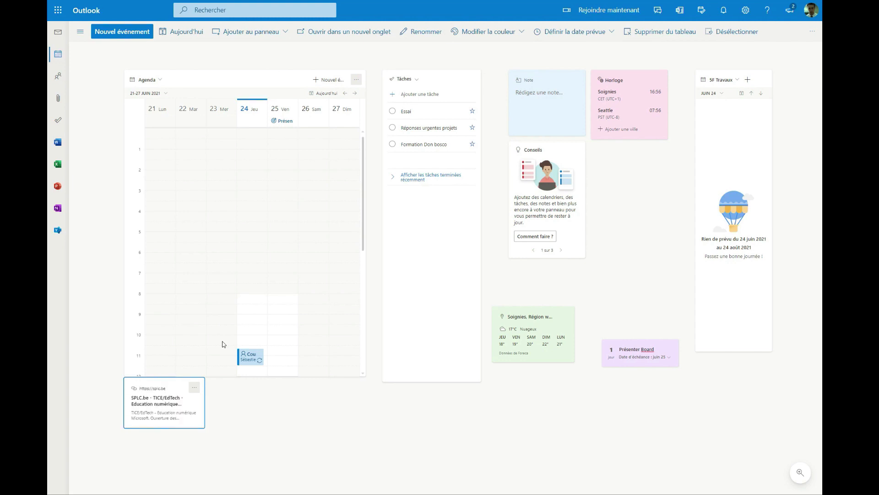
drag(166, 381, 286, 398)
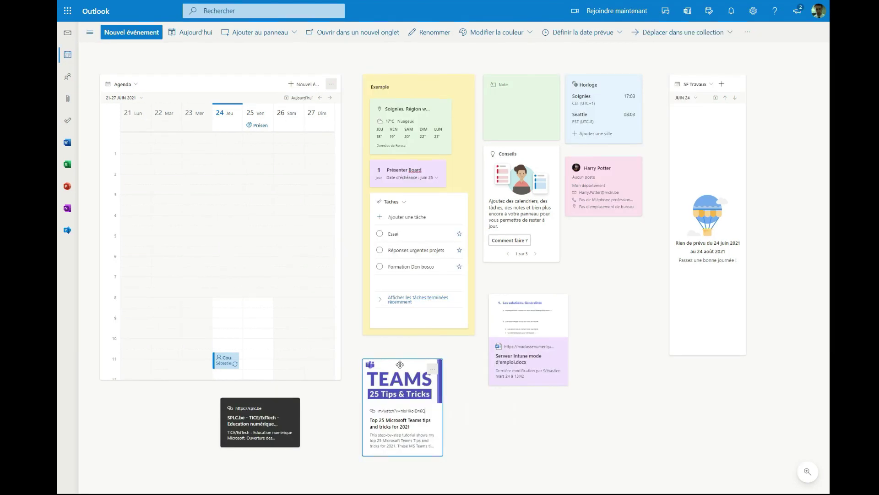
drag(399, 364, 401, 362)
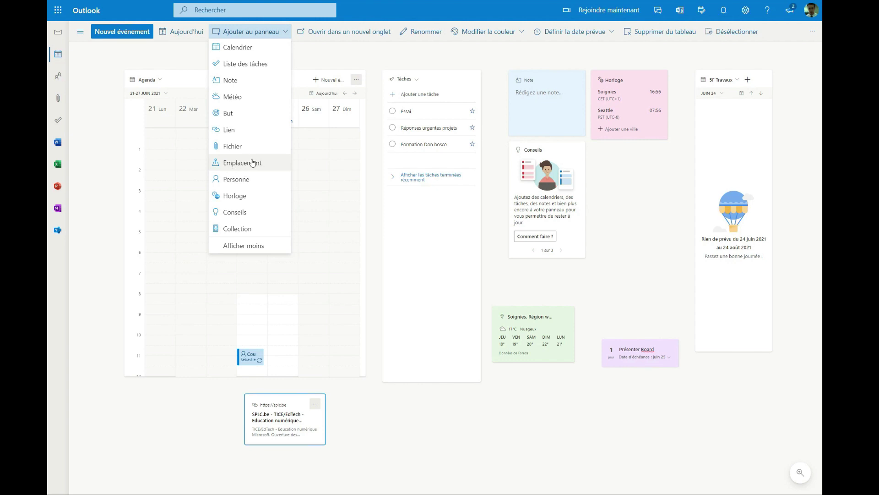
Add a person widget for the contact found by first name and place it to the right of the SPLC.be link
click(230, 182)
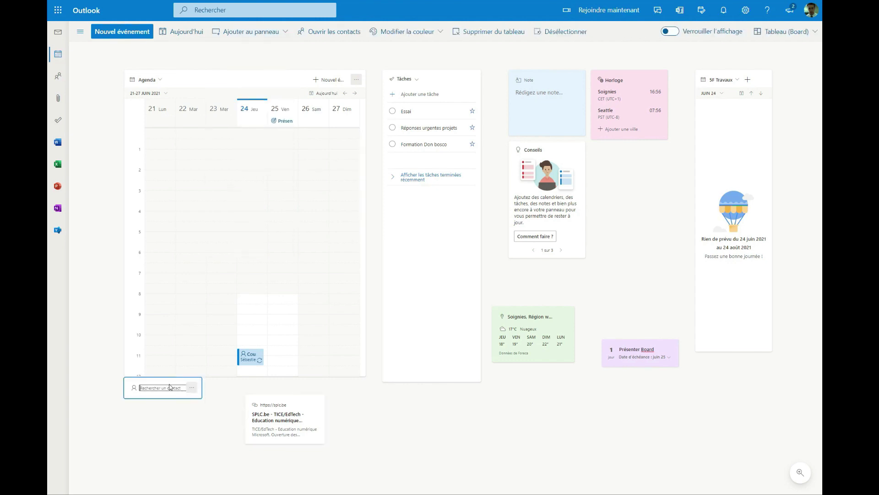
text(Harry)
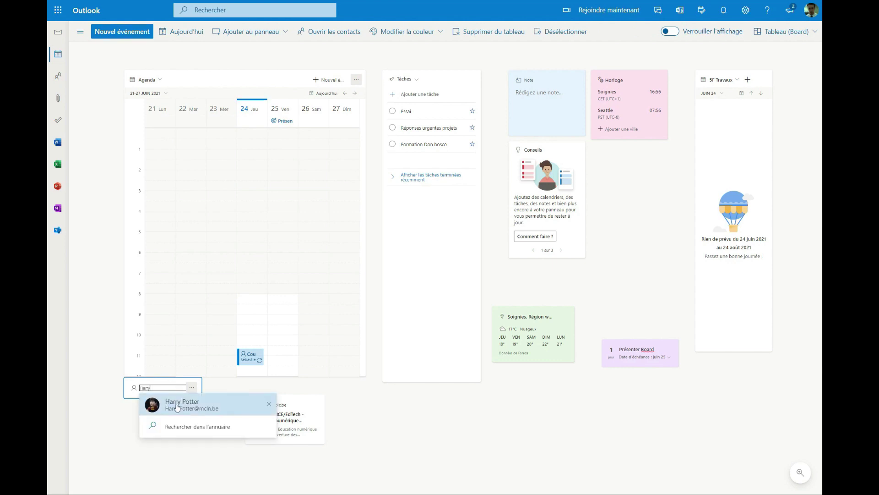
click(175, 405)
drag(156, 383, 389, 406)
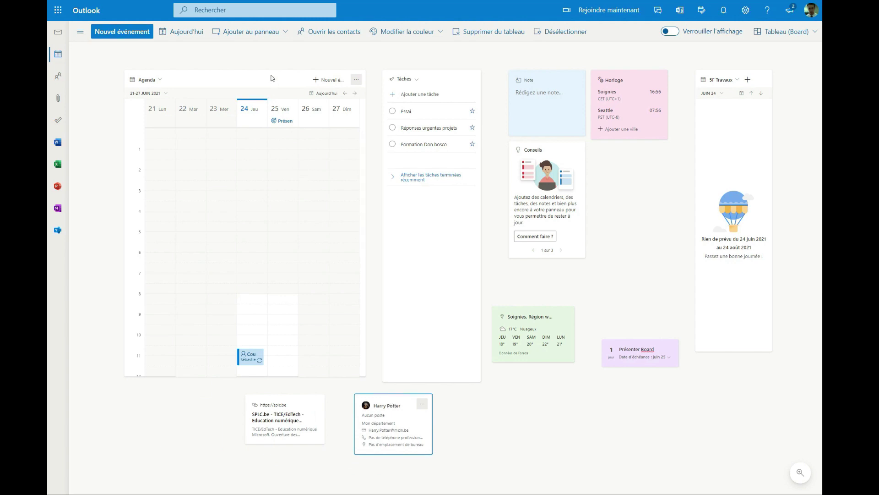
Add an unnamed collection below the weather widget and move the Soignies weather widget into it
click(254, 30)
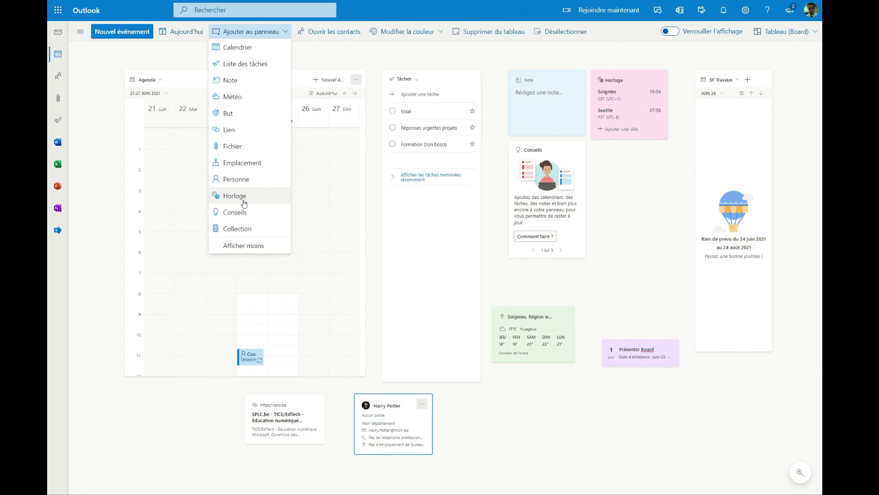
click(249, 234)
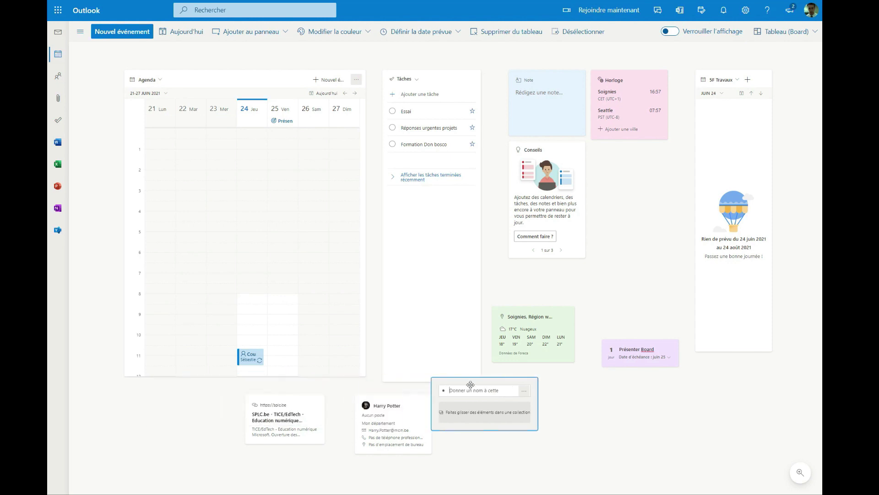
click(530, 393)
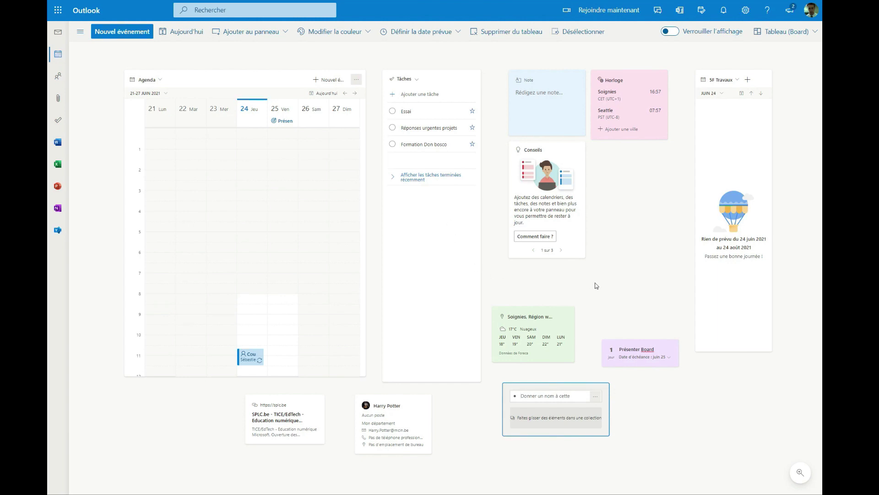
drag(531, 316, 492, 378)
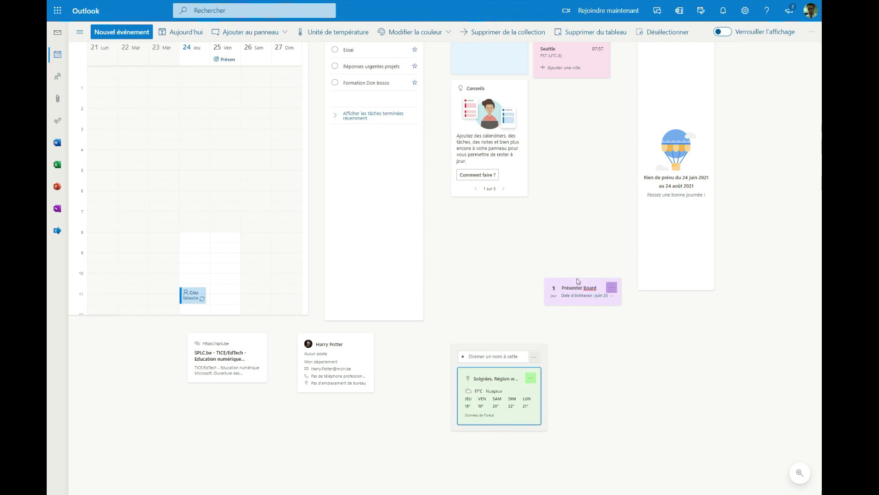
Move the Présenter Board goal into the unnamed collection and place the collection directly below the Conseils widget
drag(568, 283, 491, 425)
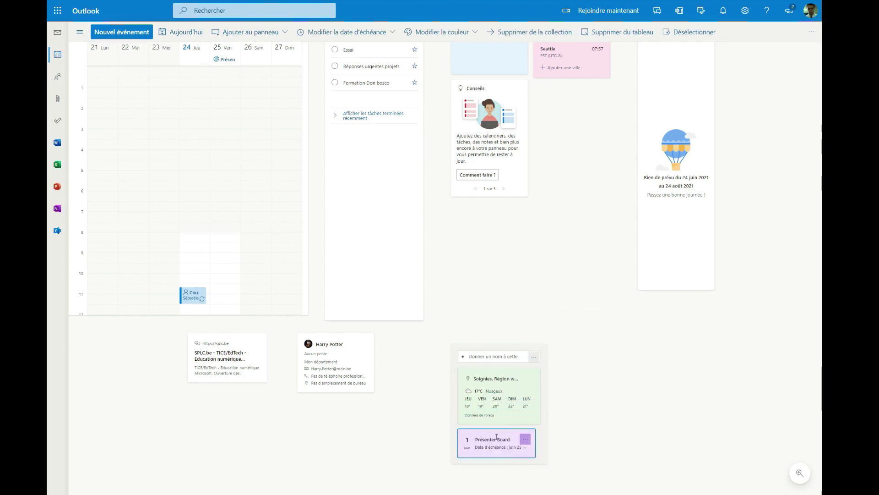
drag(512, 351, 504, 215)
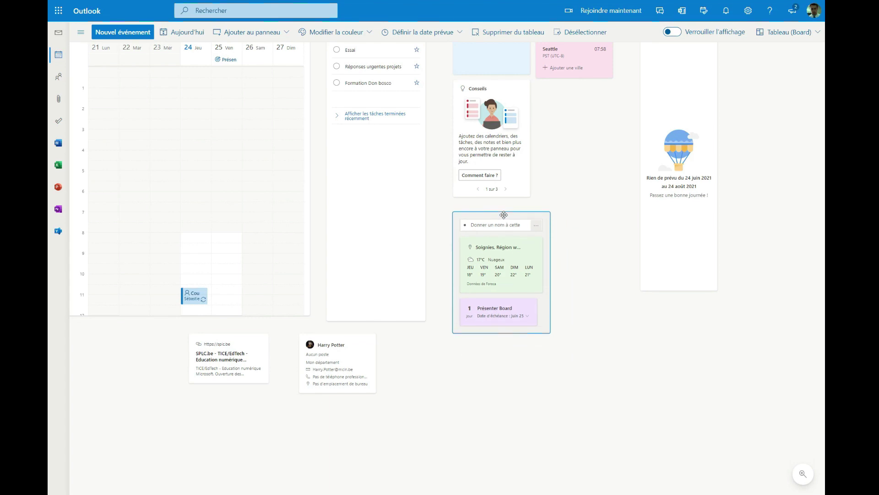
Name the collection Exemple and set its colour to yellow (Jaune)
scroll(504, 215, up, 3)
click(516, 324)
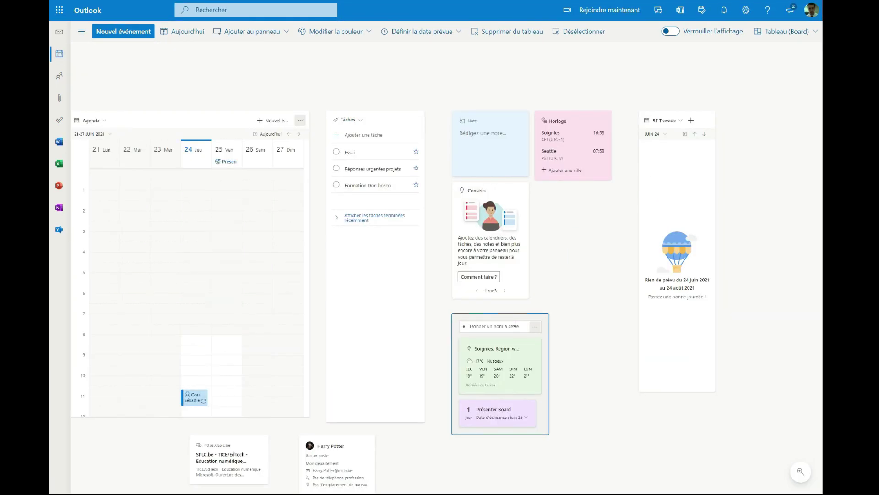
text(Exemple)
click(535, 327)
mouse_move(599, 345)
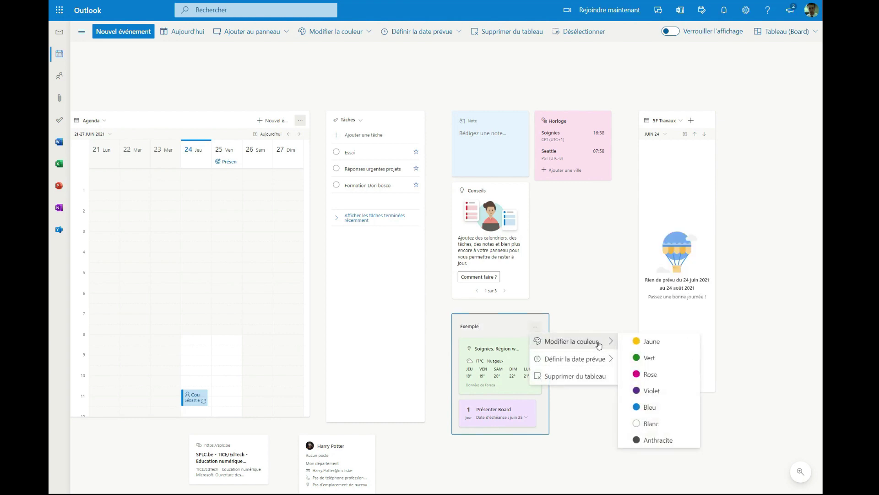
click(653, 342)
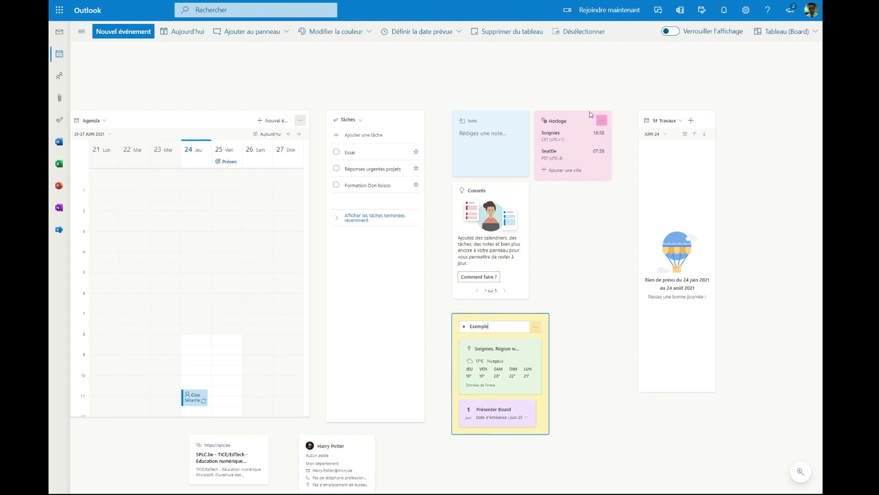
Set the Note widget's colour to green and the Horloge widget's colour to blue
click(519, 121)
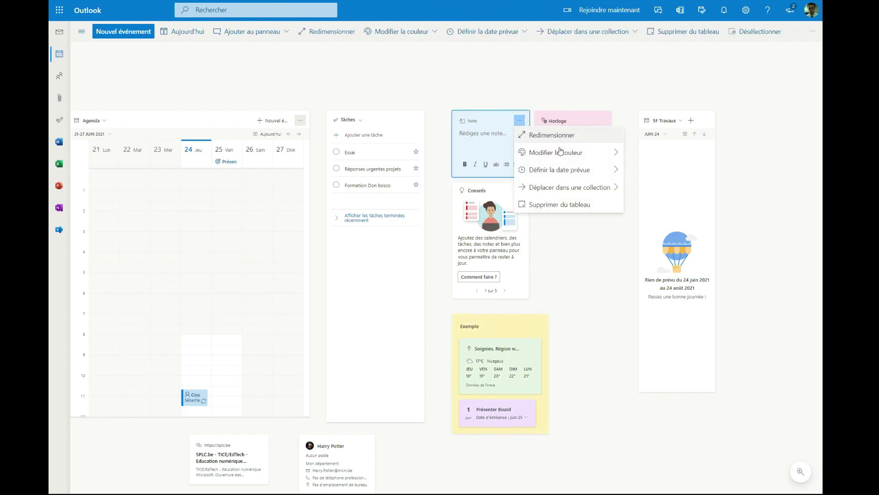
click(673, 169)
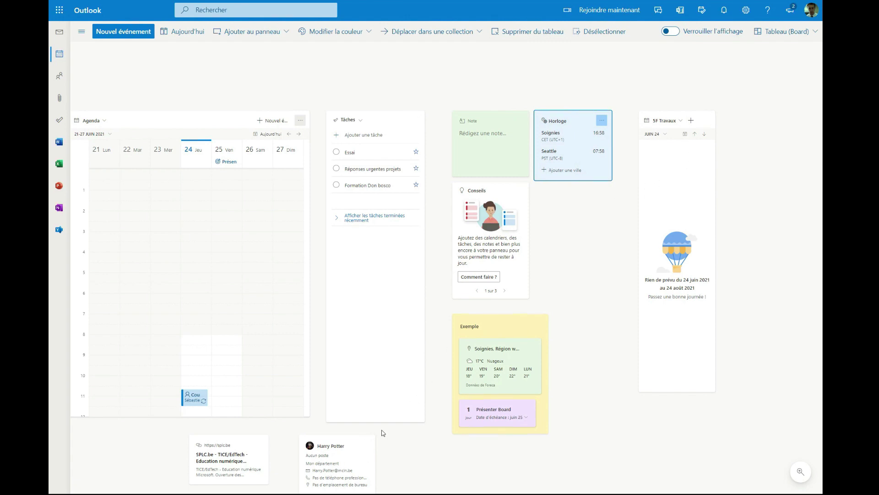
Set the person widget's colour to pink and the SPLC.be link widget's colour to Anthracite
click(366, 445)
mouse_move(458, 395)
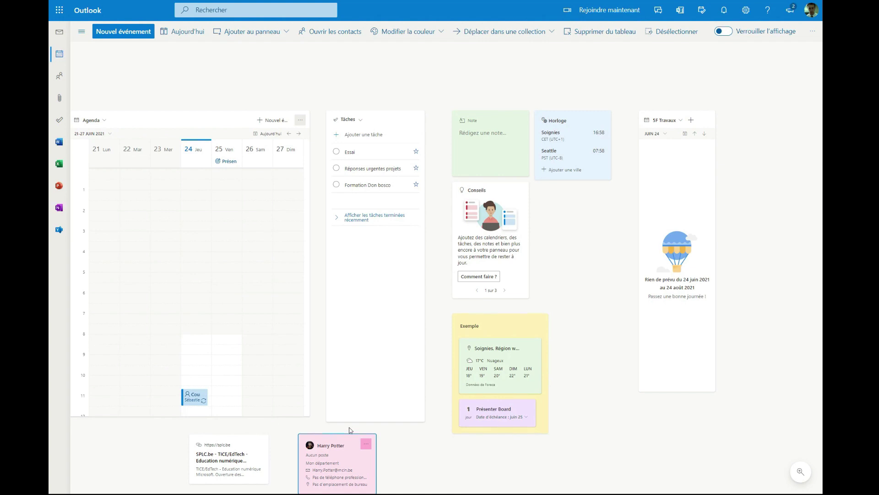
scroll(349, 428, down, 1)
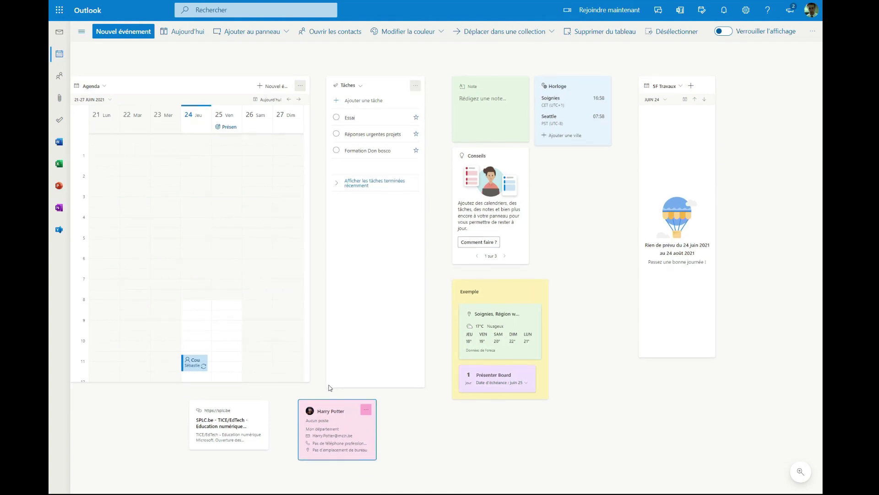
click(258, 410)
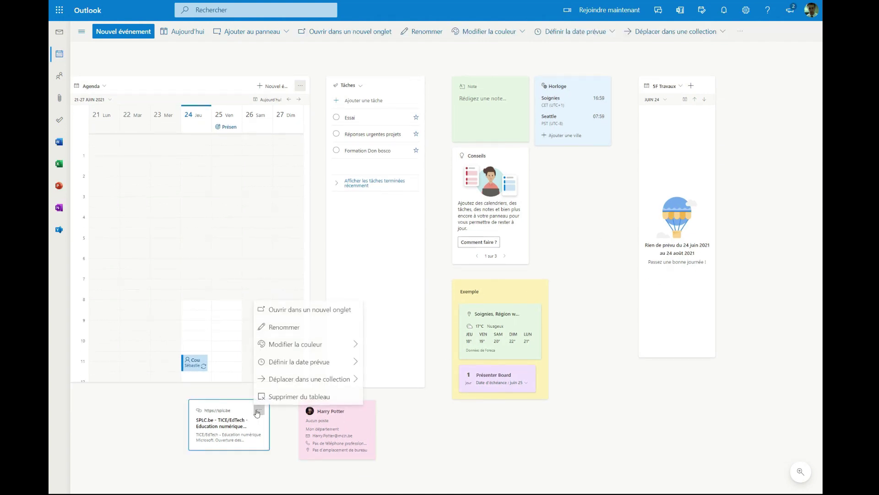
click(300, 344)
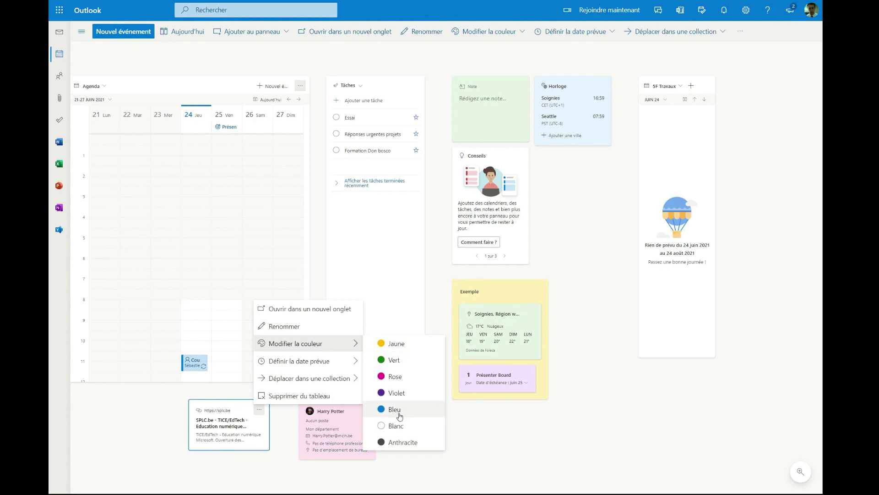
click(401, 442)
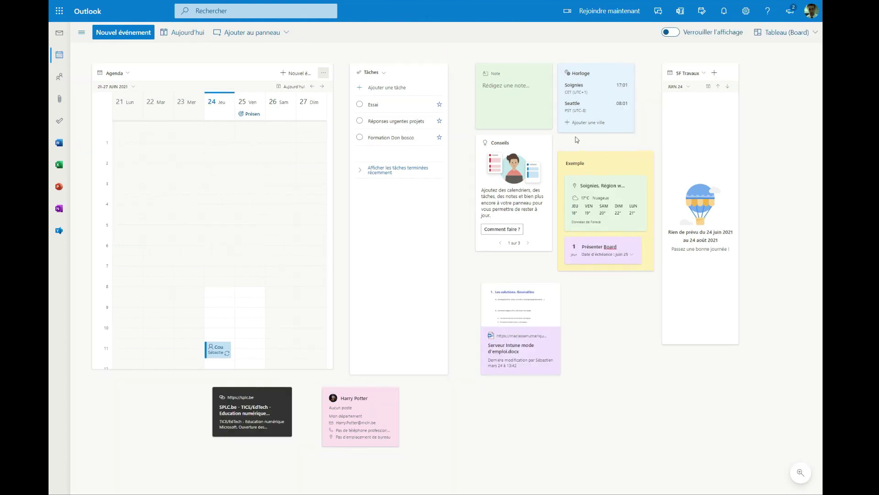
Move the Tâches widget into the Exemple collection and reposition the collection on the board
click(417, 71)
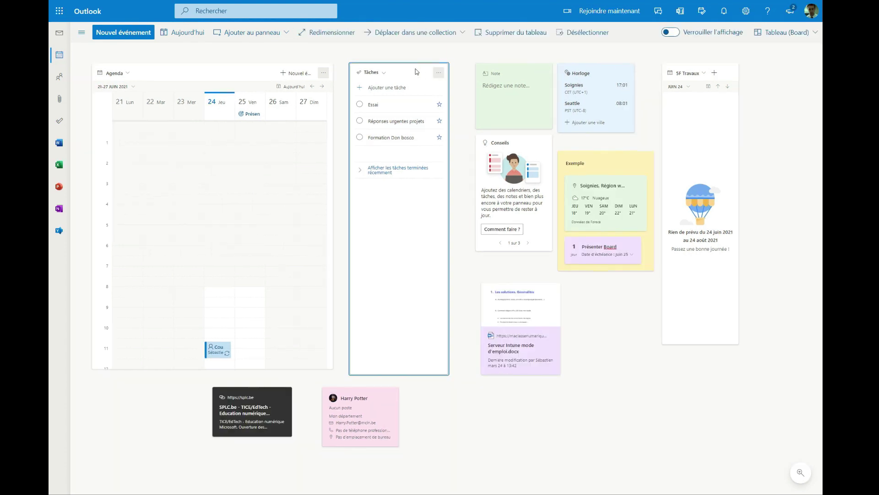
click(426, 40)
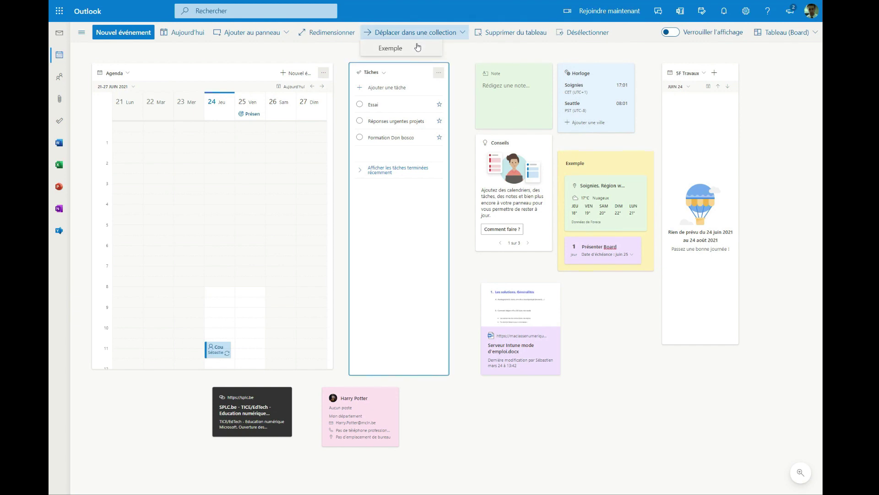
click(401, 51)
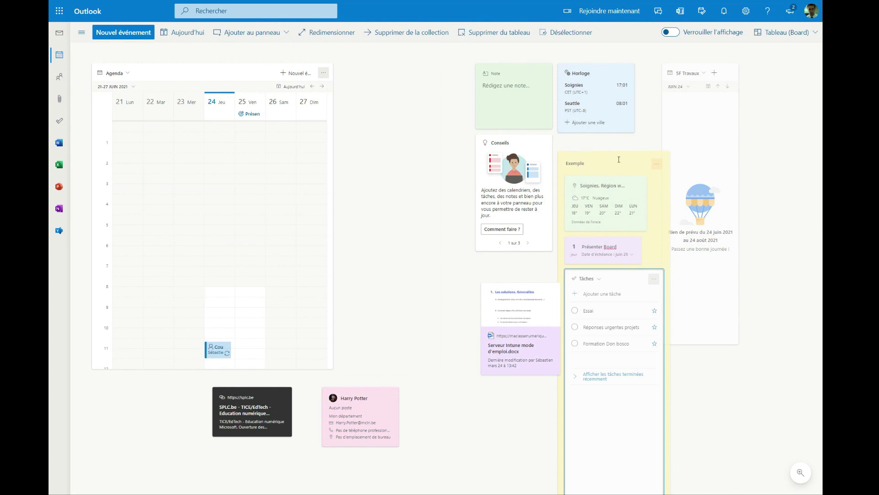
drag(619, 163, 417, 76)
drag(348, 390, 578, 153)
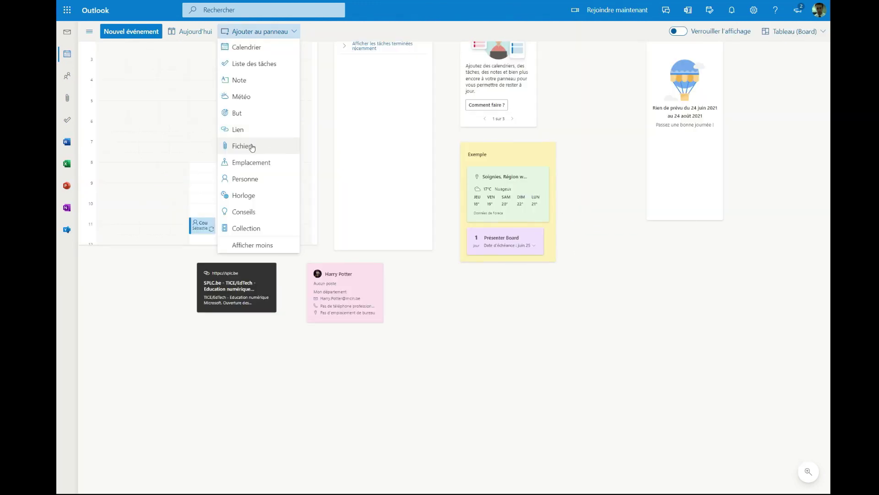
Add a file widget for the recent OneDrive file Serveur Intune mode d'emploi.docx and place it below the Exemple collection
click(252, 147)
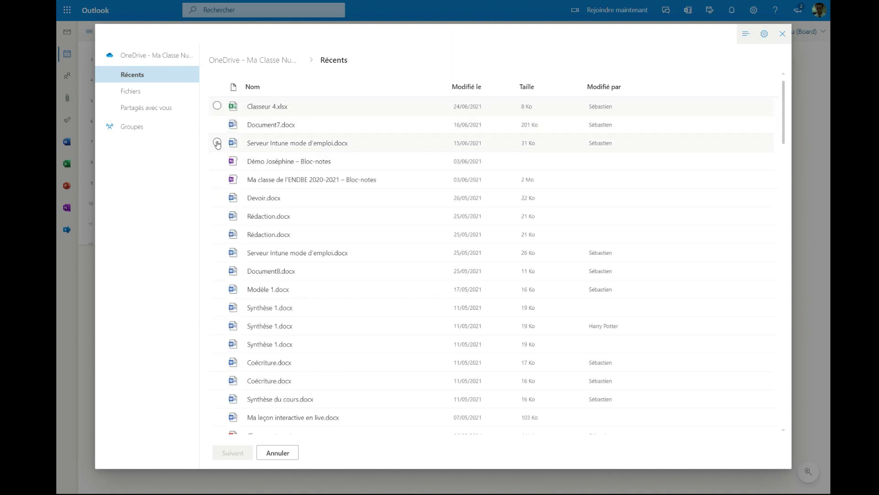
click(218, 144)
click(232, 453)
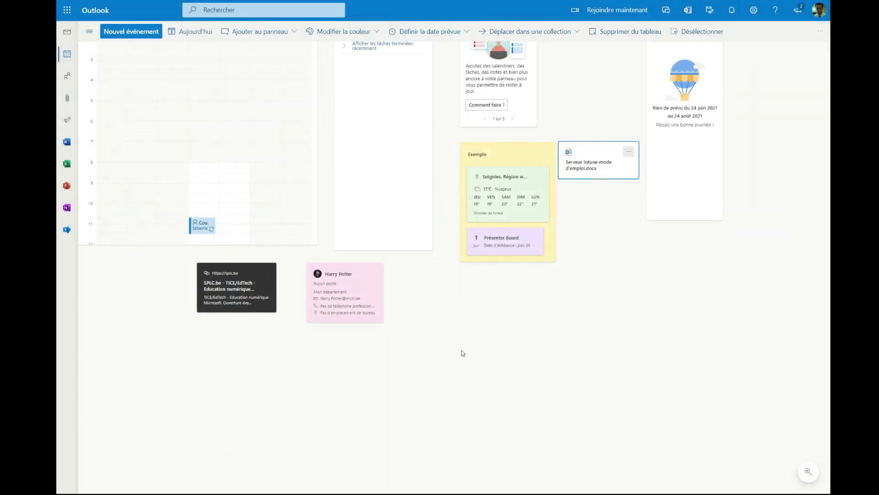
drag(591, 146, 493, 288)
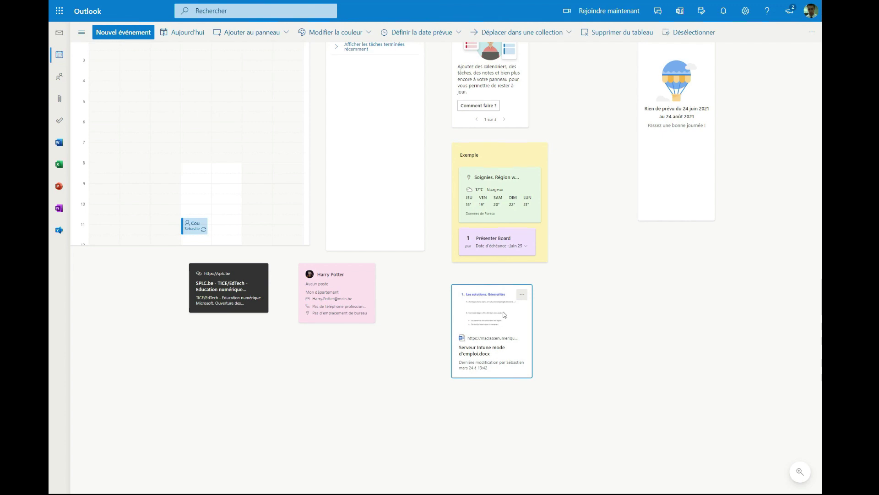
Open Serveur Intune mode d'emploi.docx from its widget, and set the widget's colour to violet
click(476, 353)
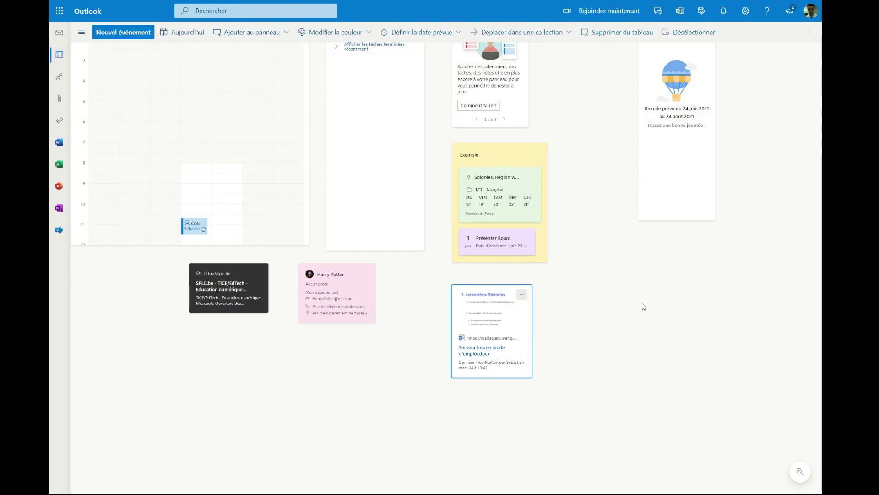
mouse_move(568, 290)
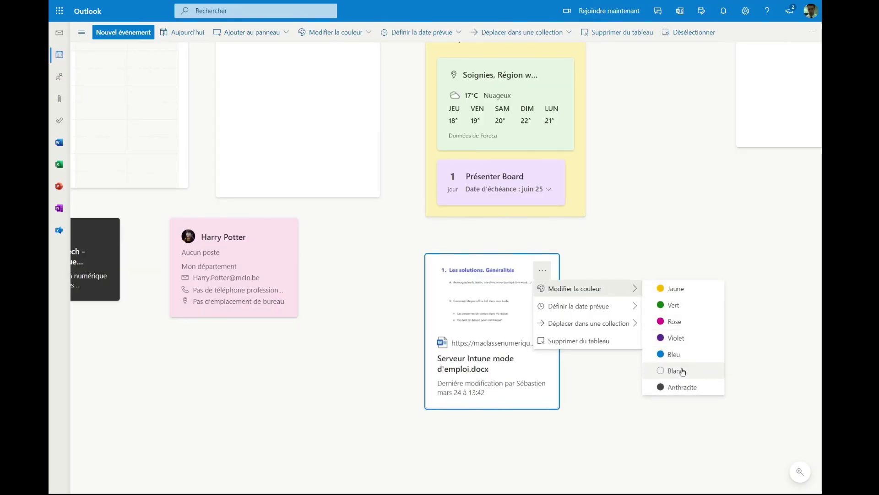
click(680, 337)
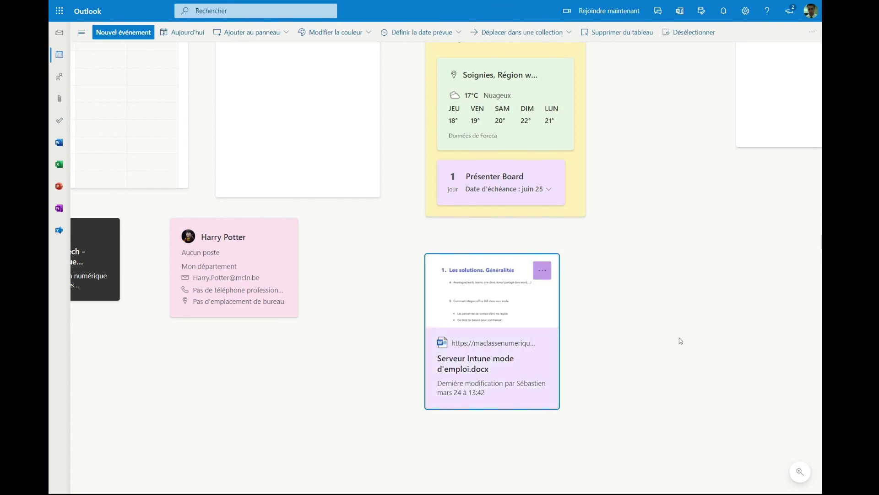
click(648, 246)
Move the Exemple collection beneath the Horloge widget, to the right of the Conseils widget
scroll(583, 359, up, 1)
scroll(583, 359, down, 1)
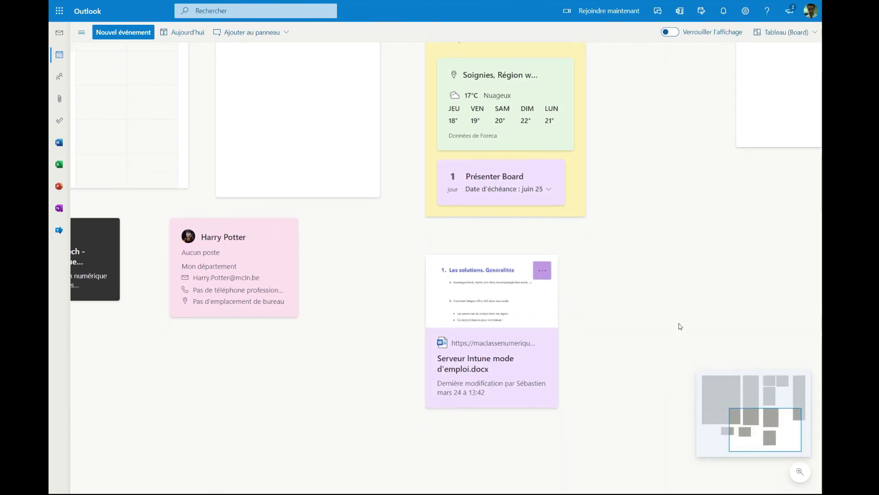
scroll(630, 237, down, 2)
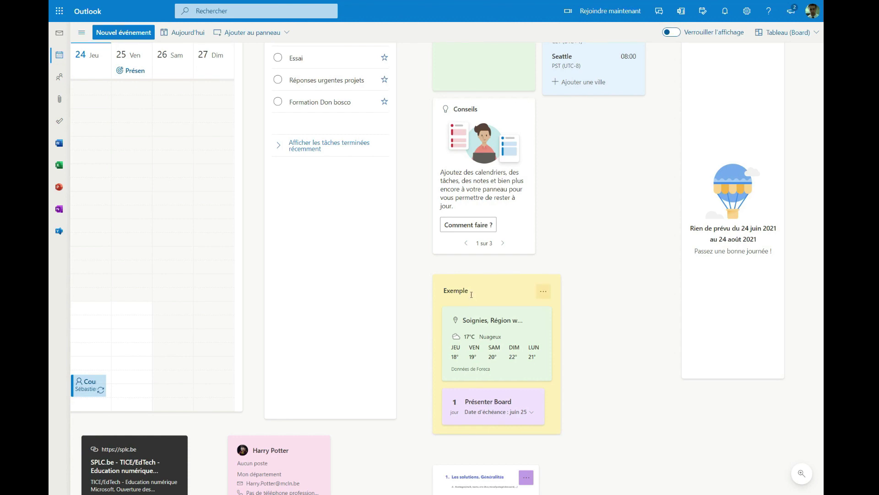
drag(506, 284, 616, 129)
scroll(561, 270, up, 3)
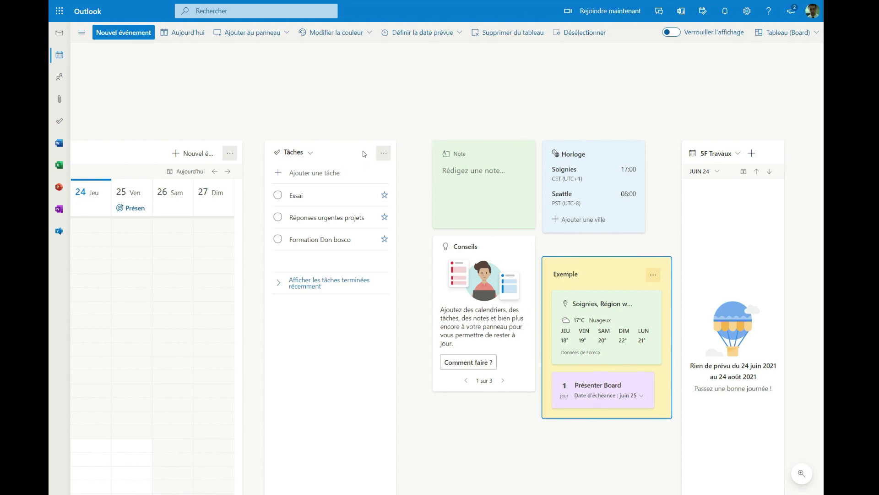
Zoom the board out to view all widgets, ending at a zoom level of 75 %
click(759, 475)
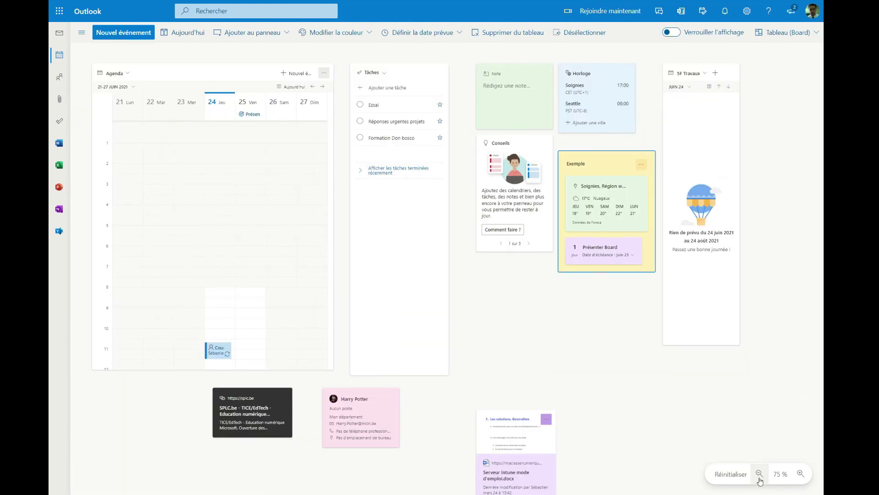
click(759, 474)
click(801, 474)
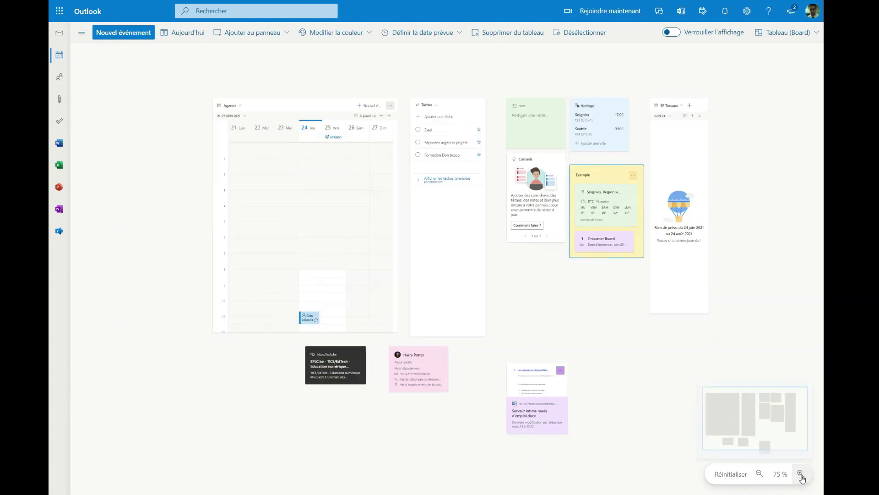